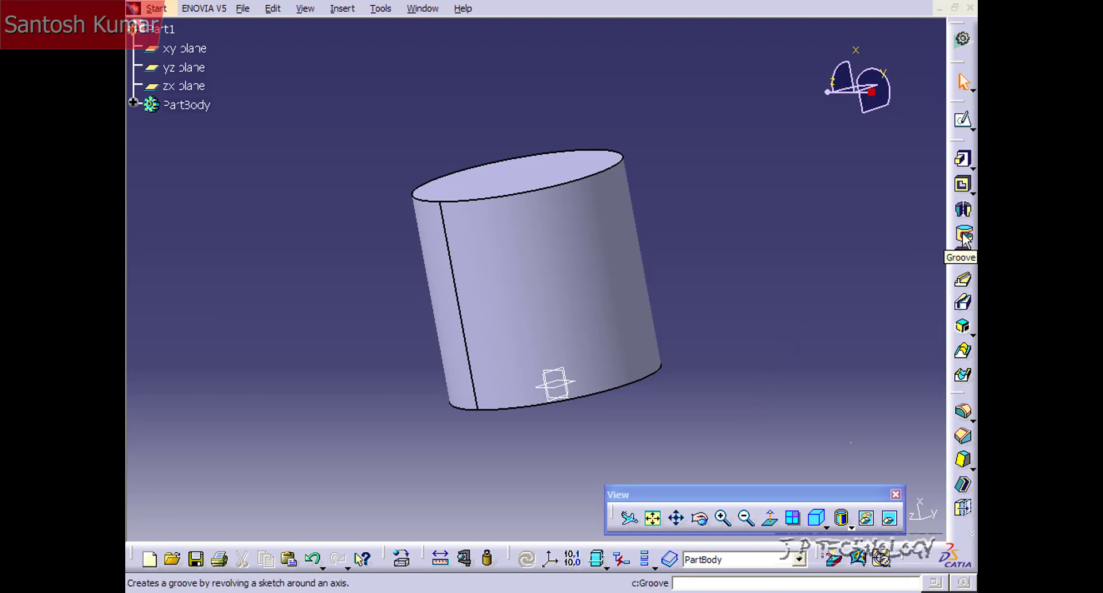
Browse the feature creation commands and dismiss the list without choosing one.
{"action": "left_click", "coordinate": [341, 9]}
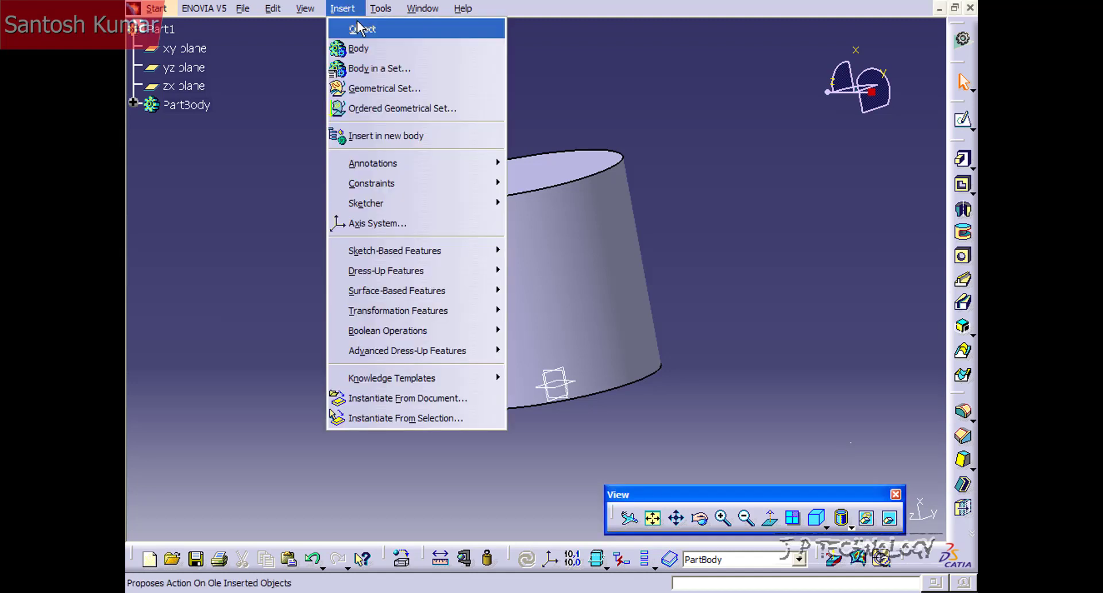
{"action": "mouse_move", "coordinate": [398, 253]}
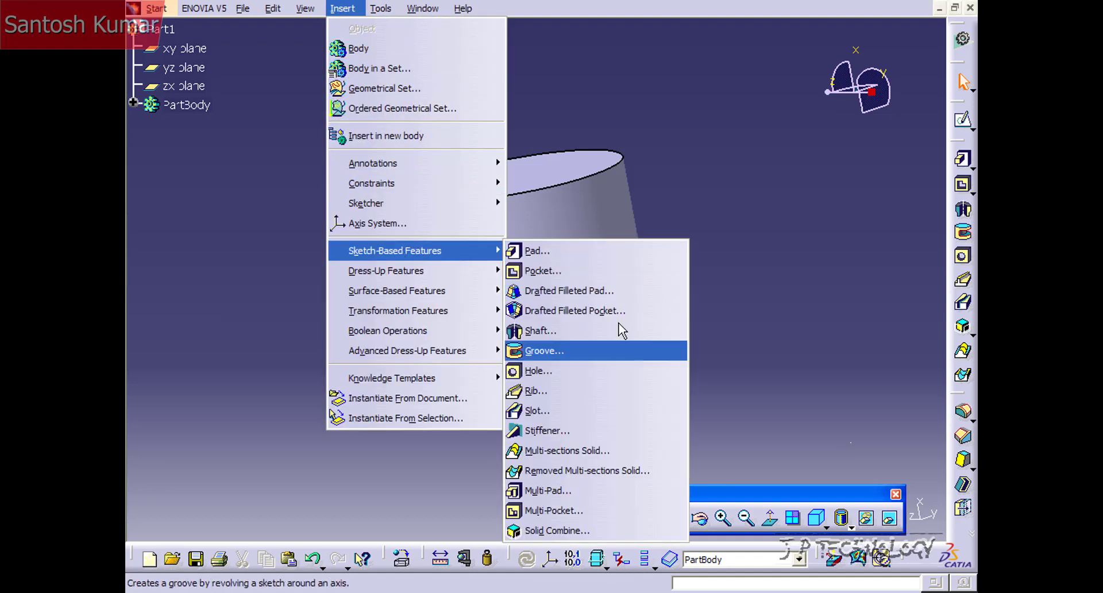
{"action": "left_click", "coordinate": [790, 280]}
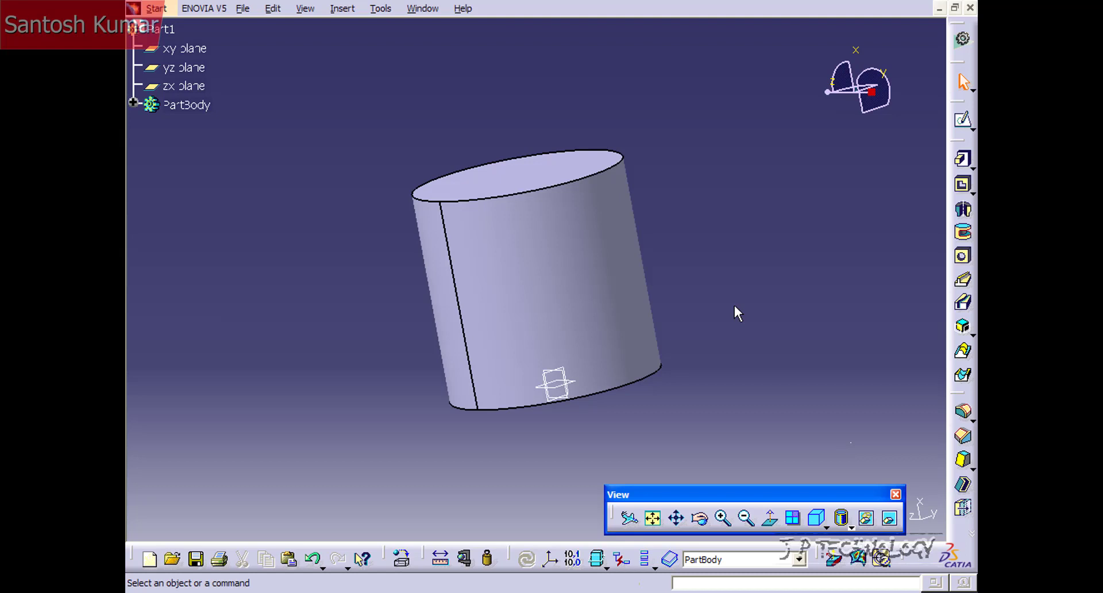
Open a new sketch on the zx plane of the cylinder part.
{"action": "middle_click_drag", "start_coordinate": [650, 300], "coordinate": [605, 306]}
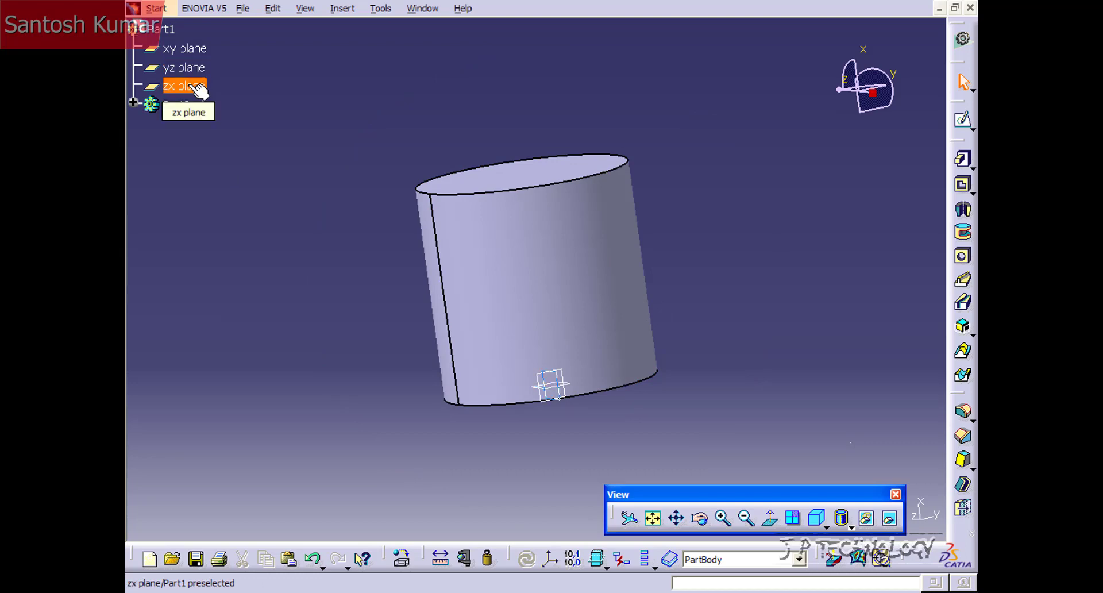
{"action": "left_click", "coordinate": [198, 89]}
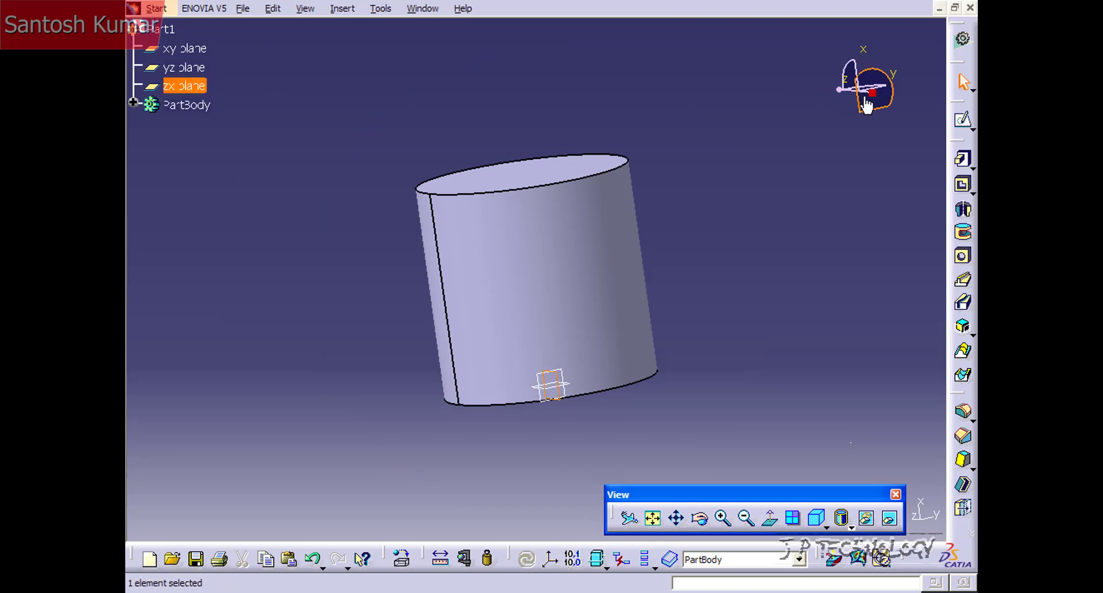
{"action": "left_click", "coordinate": [963, 120]}
{"action": "mouse_move", "coordinate": [635, 212]}
{"action": "middle_mouse_down"}
{"action": "mouse_move", "coordinate": [571, 108]}
{"action": "mouse_move", "coordinate": [571, 153]}
{"action": "middle_mouse_up"}
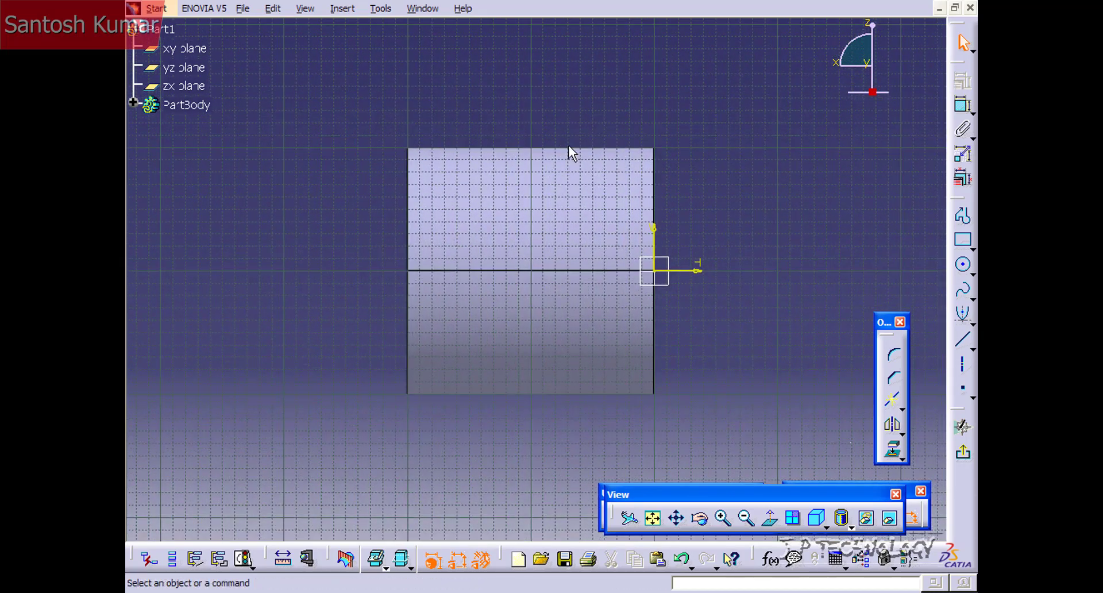
Project the cylinder face's outline into the sketch.
{"action": "left_click", "coordinate": [964, 244]}
{"action": "left_click", "coordinate": [964, 267]}
{"action": "left_click", "coordinate": [964, 267]}
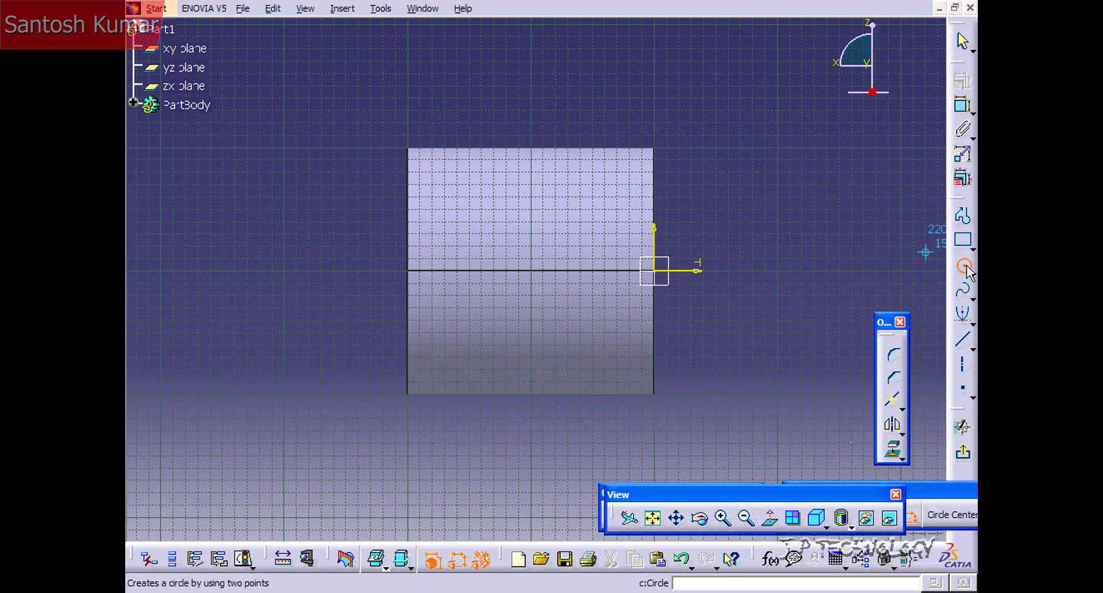
{"action": "left_click", "coordinate": [412, 161]}
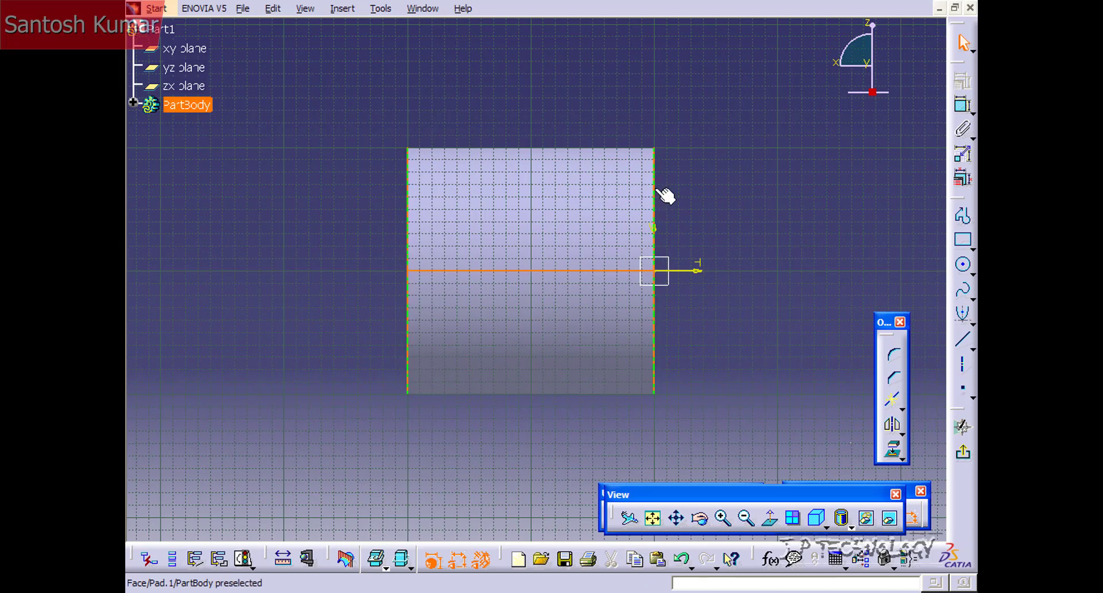
{"action": "left_click", "coordinate": [893, 448]}
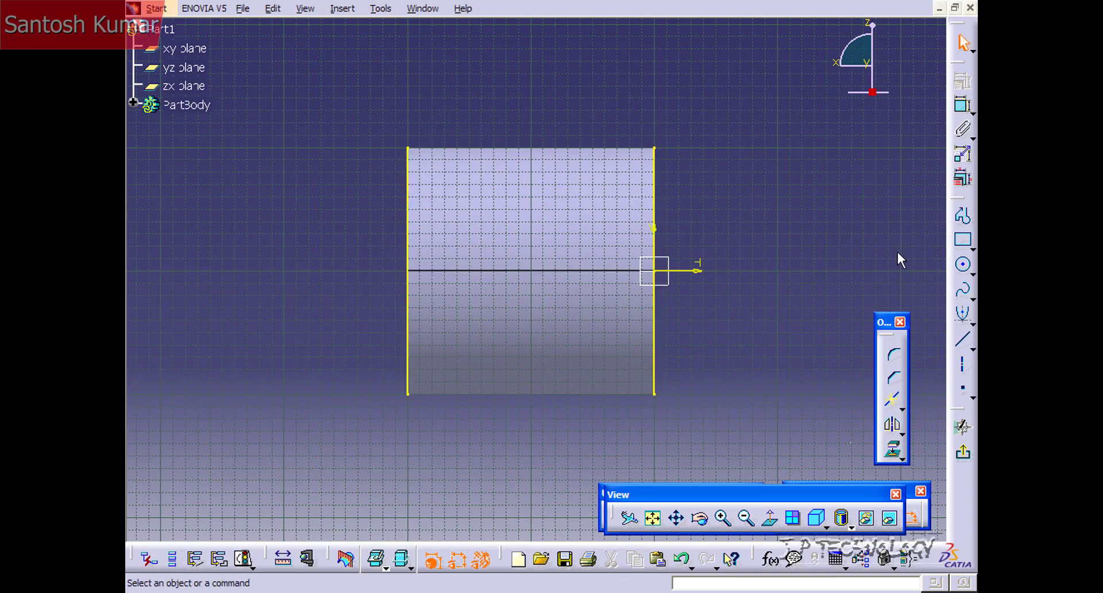
Draw a circle centred on the cylinder's top edge and constrain its diameter to 50 mm.
{"action": "left_click", "coordinate": [963, 264]}
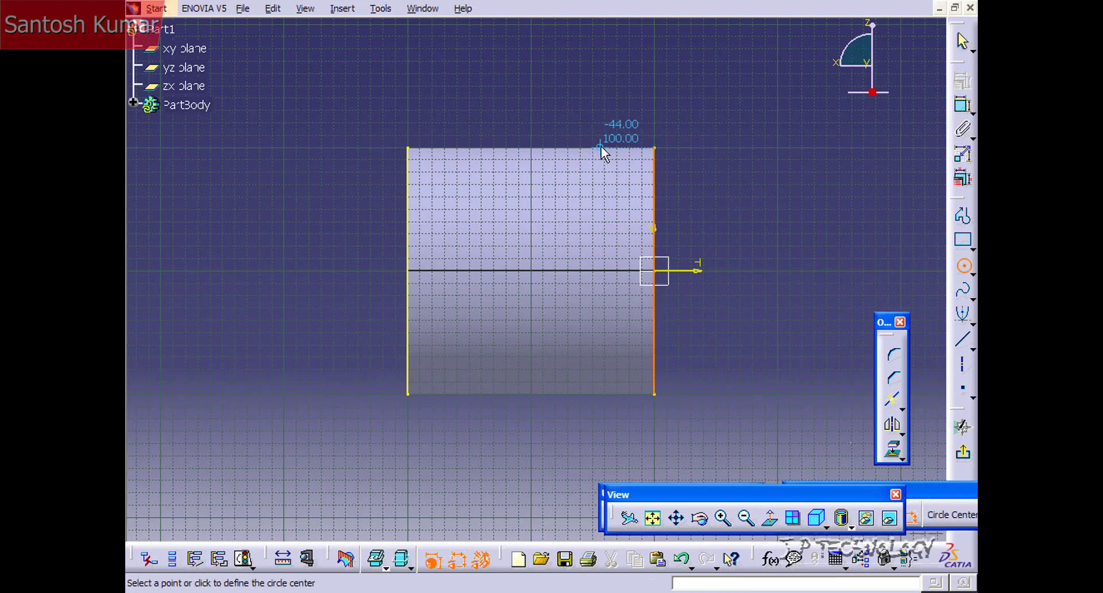
{"action": "left_click", "coordinate": [532, 148]}
{"action": "left_click", "coordinate": [558, 185]}
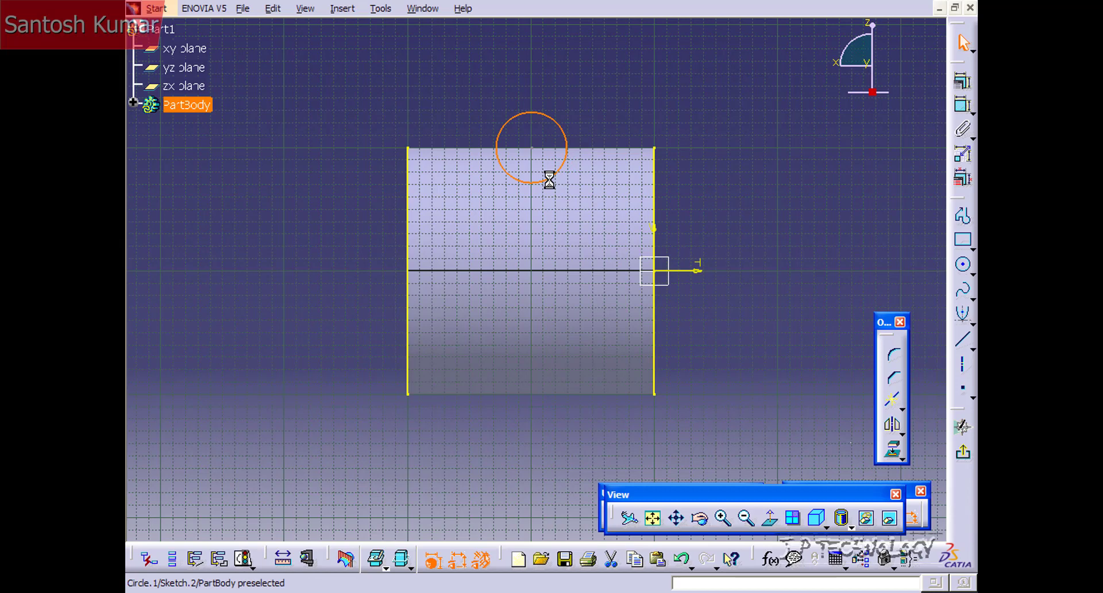
{"action": "left_click", "coordinate": [963, 105]}
{"action": "left_click", "coordinate": [624, 102]}
{"action": "double_click", "coordinate": [629, 98]}
{"action": "type", "text": "50"}
{"action": "key", "text": "Return"}
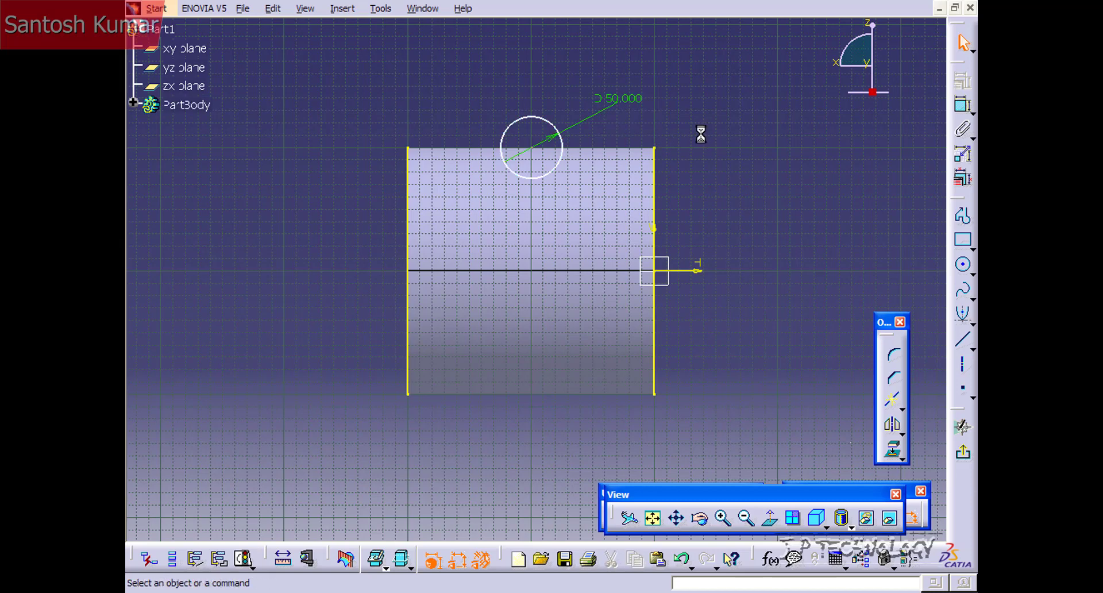
Constrain the circle centre 100 mm from the cylinder's right edge, then exit the sketch.
{"action": "left_click", "coordinate": [962, 104]}
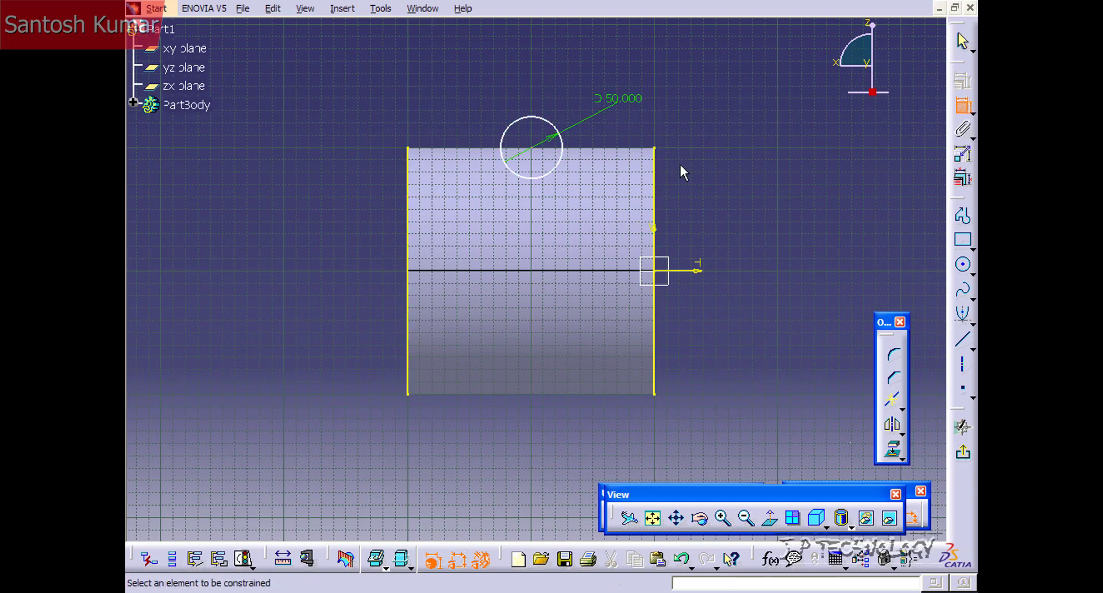
{"action": "left_click", "coordinate": [657, 165]}
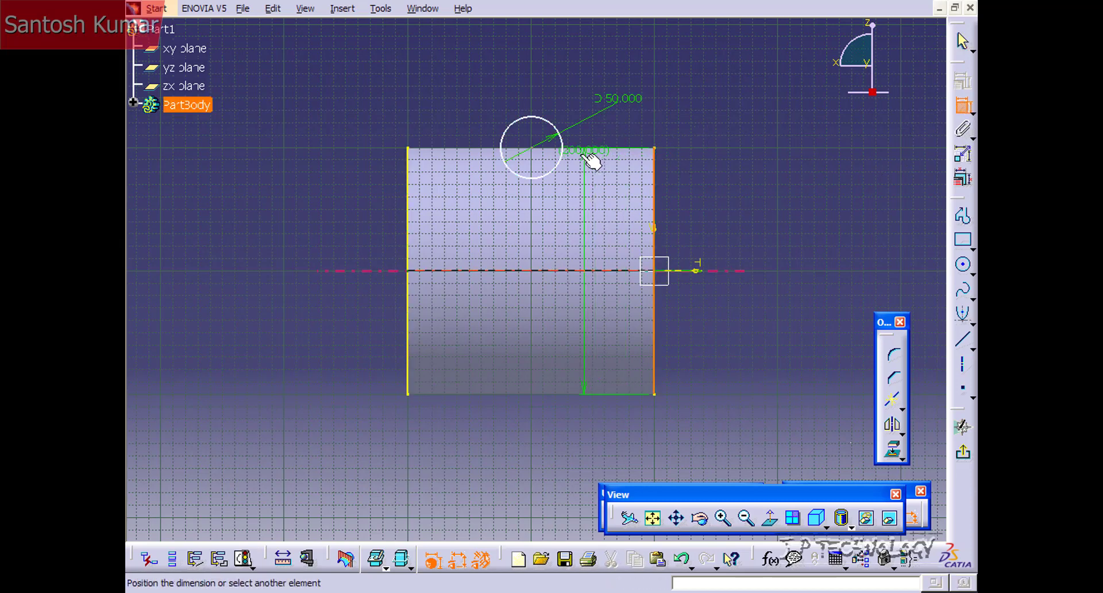
{"action": "left_click", "coordinate": [539, 153]}
{"action": "left_click", "coordinate": [716, 98]}
{"action": "type", "text": "100"}
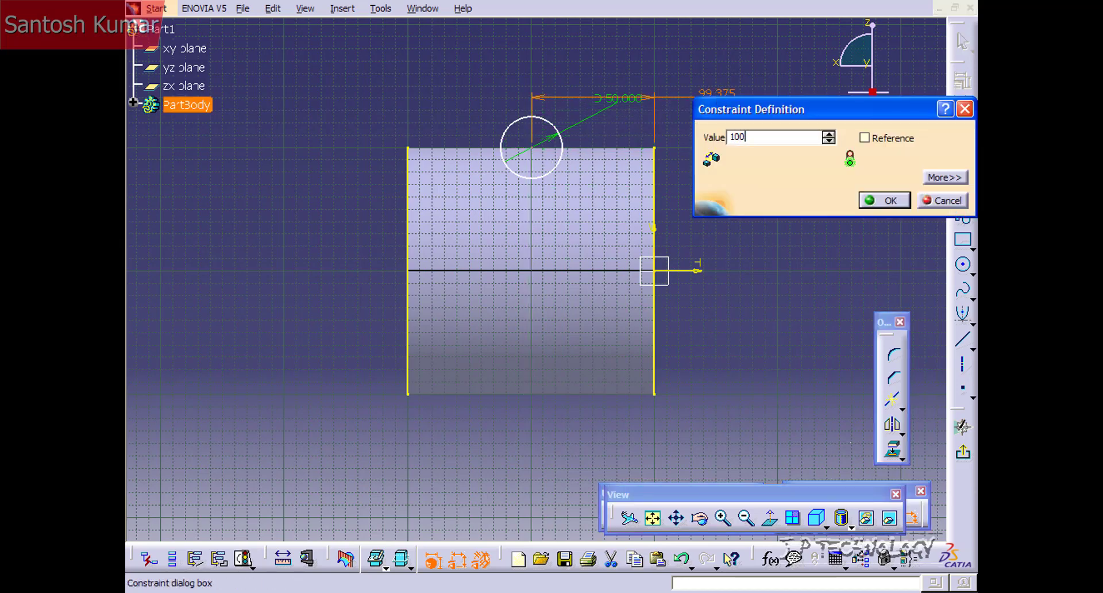
{"action": "key", "text": "Return"}
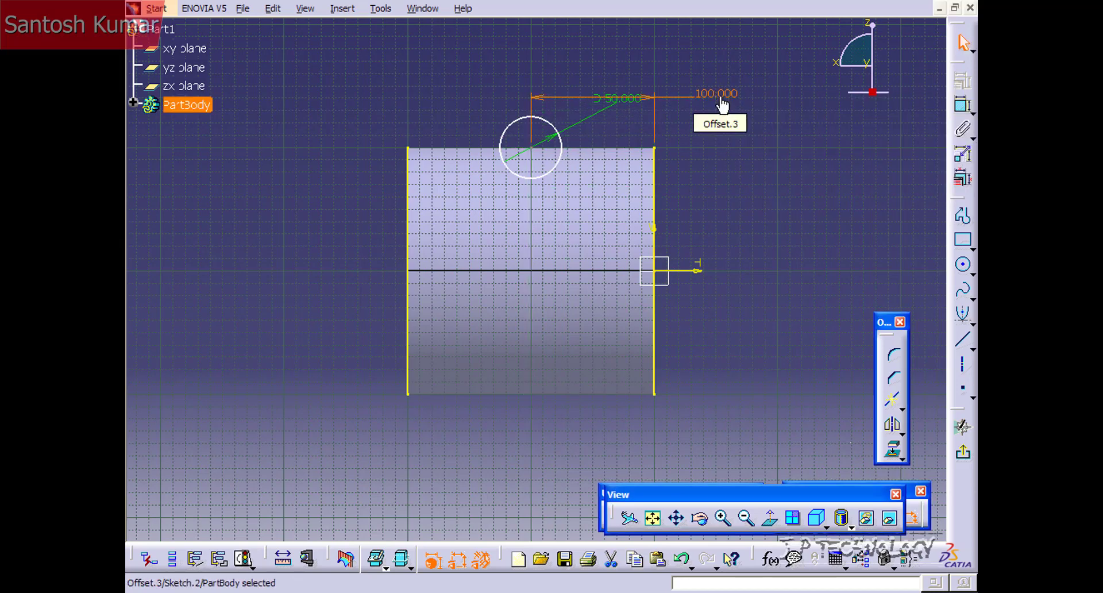
{"action": "left_click", "coordinate": [661, 184]}
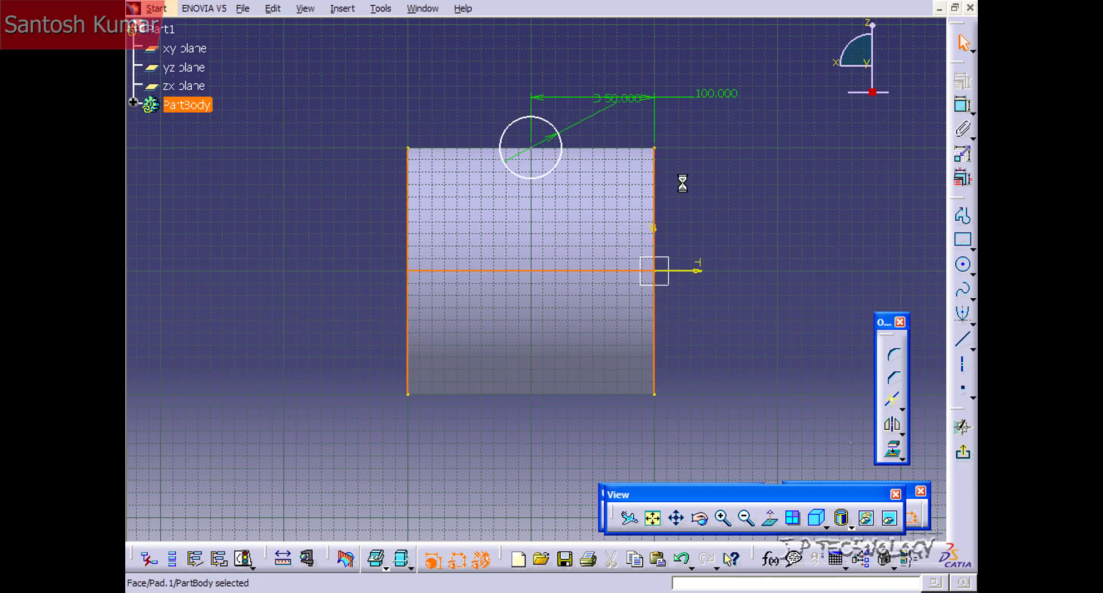
{"action": "left_click", "coordinate": [760, 197]}
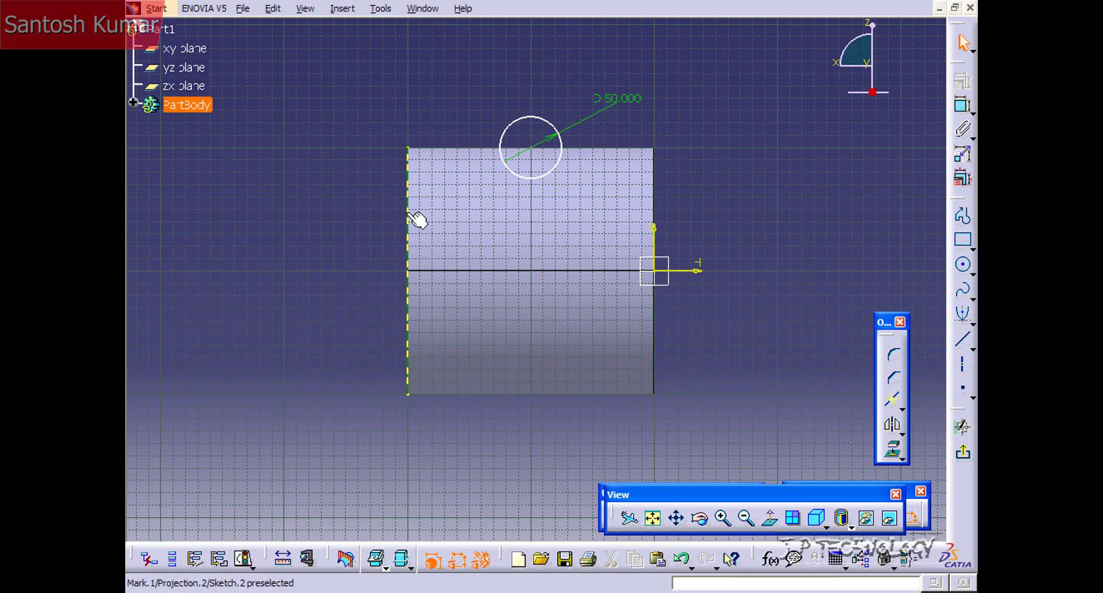
{"action": "left_click", "coordinate": [962, 429]}
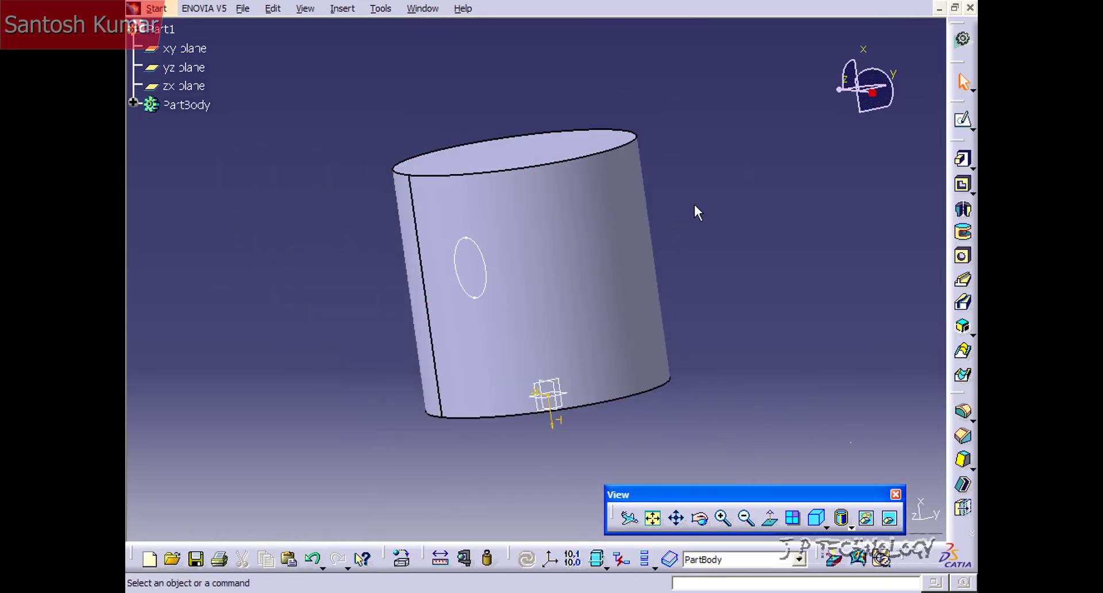
Sketch a horizontal line across the cylinder on a new zx-plane sketch and exit.
{"action": "middle_click_drag", "start_coordinate": [692, 261], "coordinate": [478, 313]}
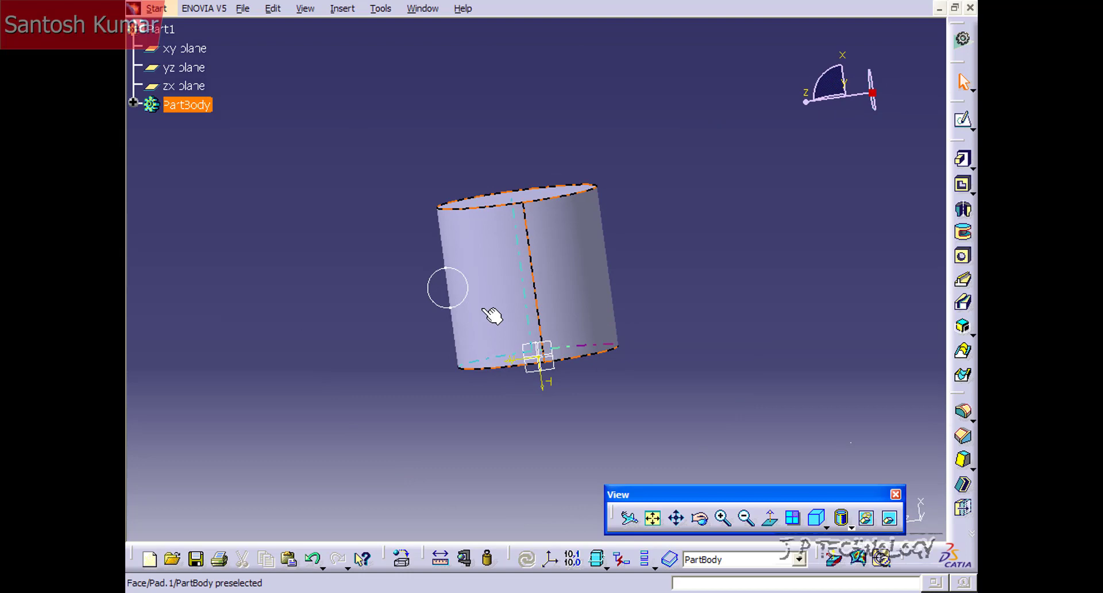
{"action": "left_click", "coordinate": [172, 86]}
{"action": "left_click", "coordinate": [962, 119]}
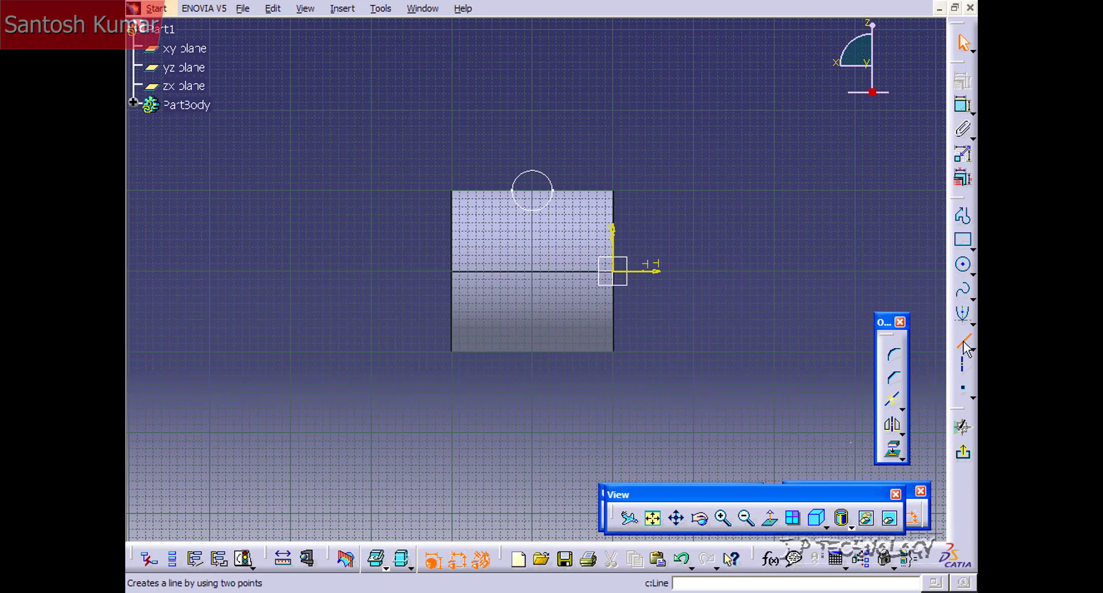
{"action": "left_click", "coordinate": [965, 345]}
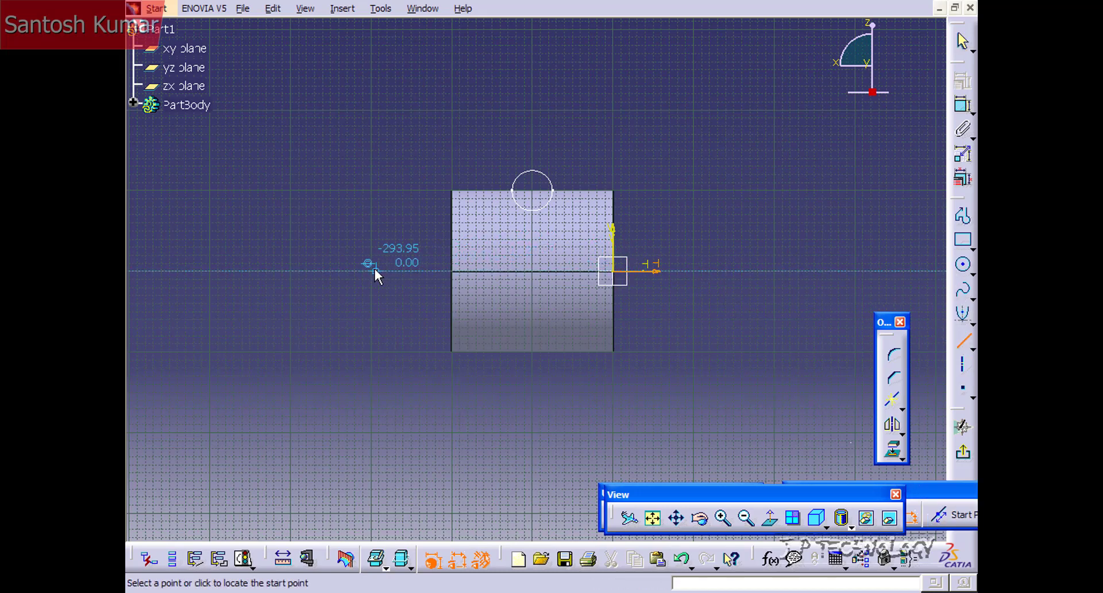
{"action": "left_click", "coordinate": [350, 271]}
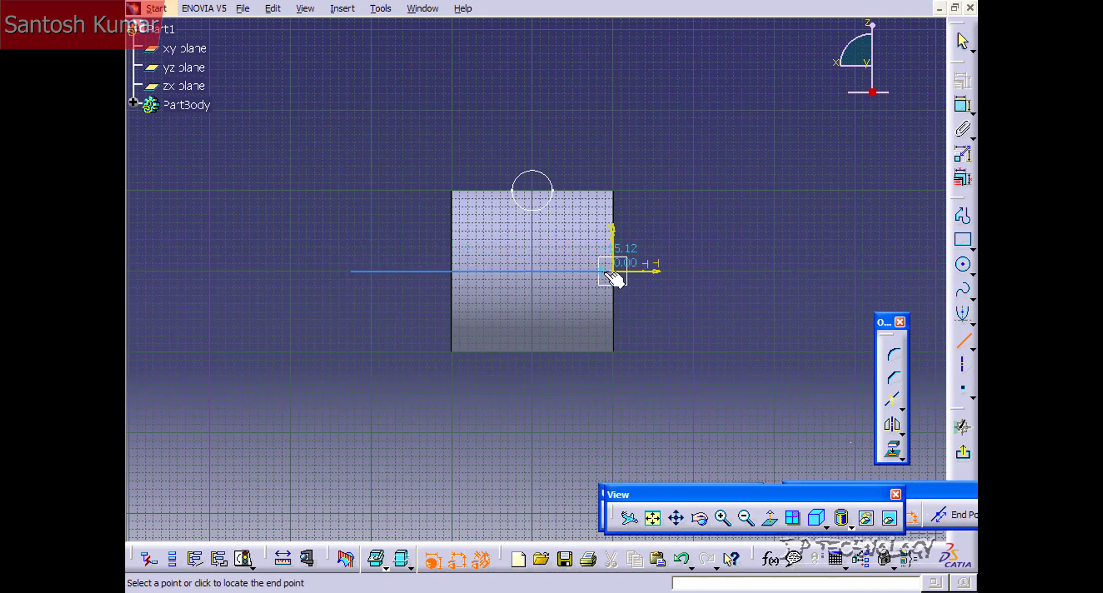
{"action": "left_click", "coordinate": [767, 271]}
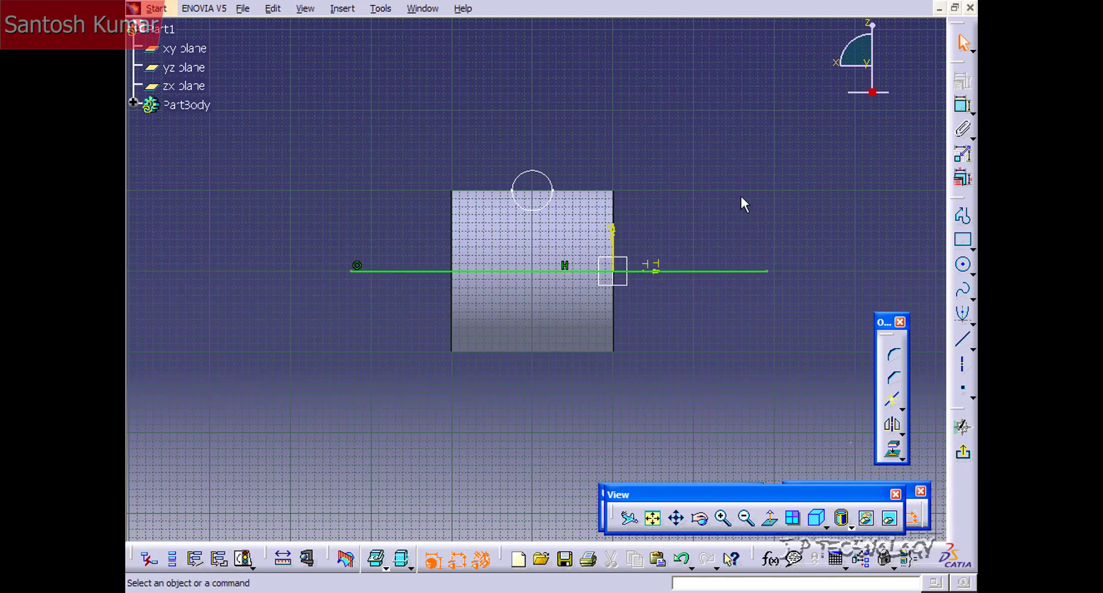
{"action": "left_click", "coordinate": [963, 452]}
{"action": "middle_click_drag", "start_coordinate": [717, 236], "coordinate": [508, 296]}
{"action": "left_click", "coordinate": [392, 241]}
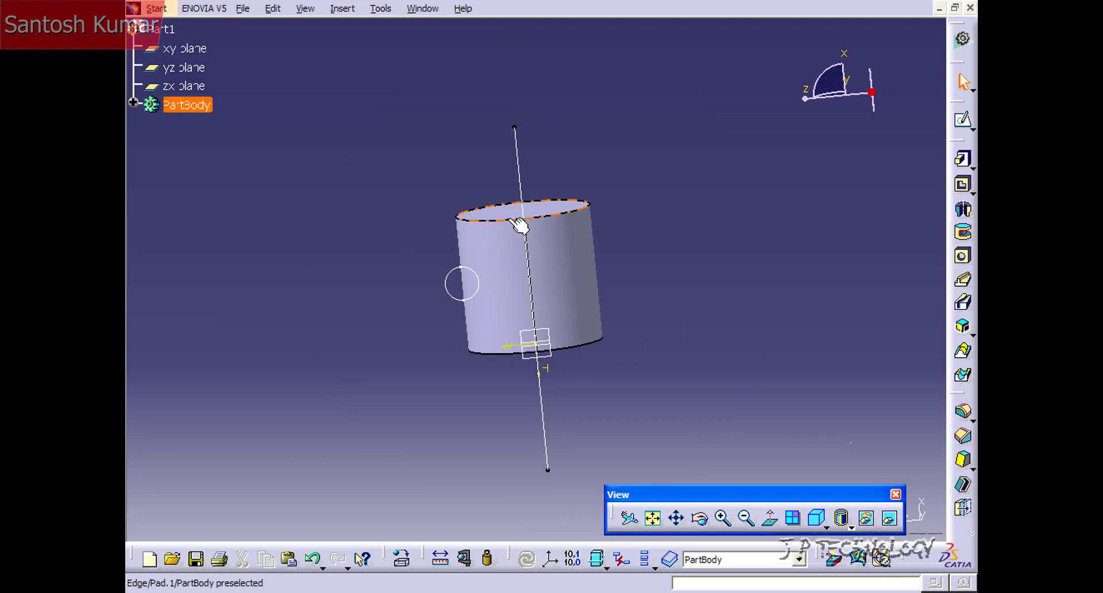
Create a groove revolving the circle sketch around the straight line axis.
{"action": "left_click", "coordinate": [963, 232]}
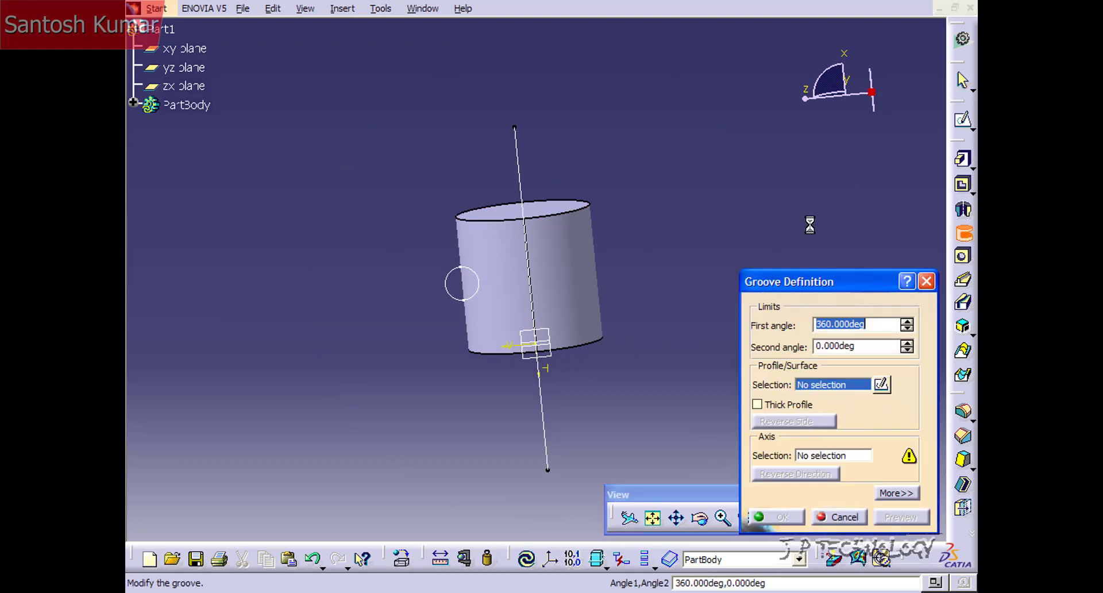
{"action": "left_click_drag", "start_coordinate": [803, 286], "coordinate": [753, 165]}
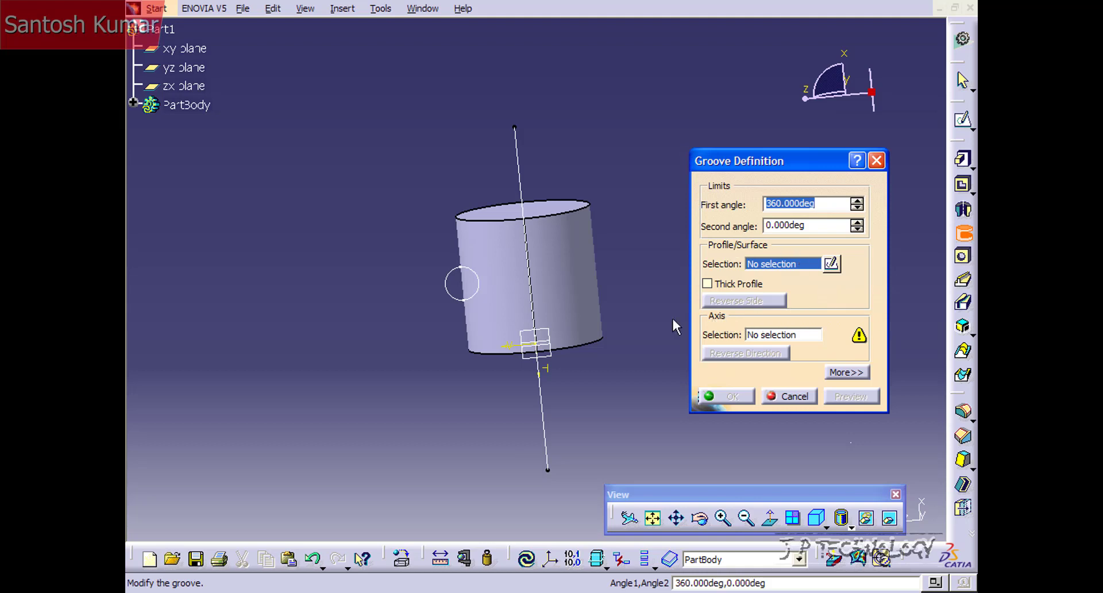
{"action": "left_click", "coordinate": [457, 282]}
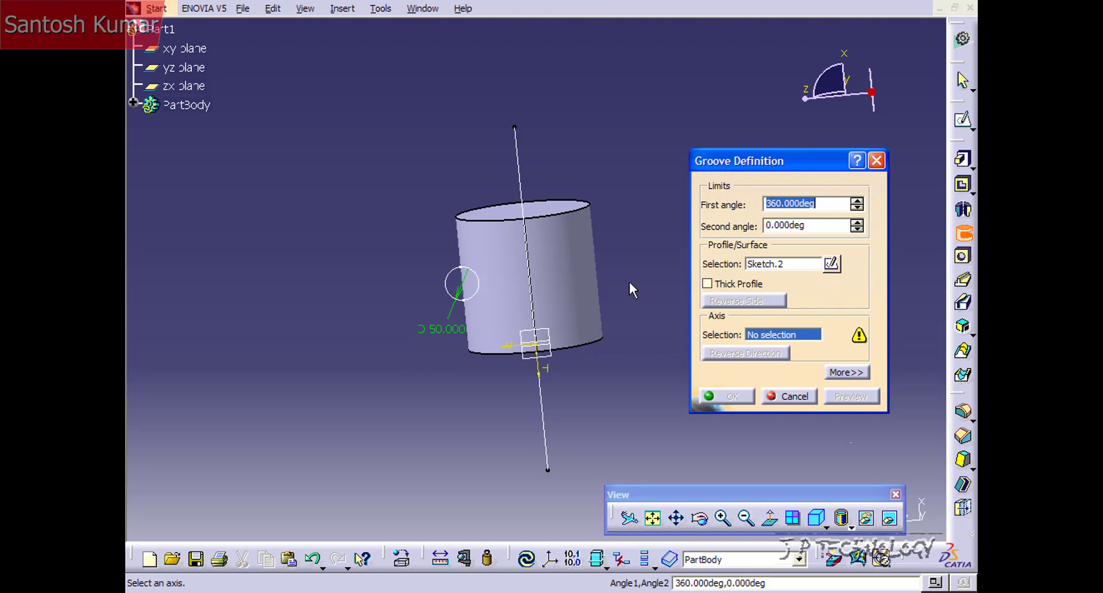
{"action": "left_click", "coordinate": [520, 175]}
{"action": "mouse_move", "coordinate": [343, 195]}
{"action": "middle_mouse_down"}
{"action": "mouse_move", "coordinate": [452, 263]}
{"action": "mouse_move", "coordinate": [492, 353]}
{"action": "mouse_move", "coordinate": [635, 262]}
{"action": "mouse_move", "coordinate": [598, 306]}
{"action": "mouse_move", "coordinate": [402, 201]}
{"action": "middle_mouse_up"}
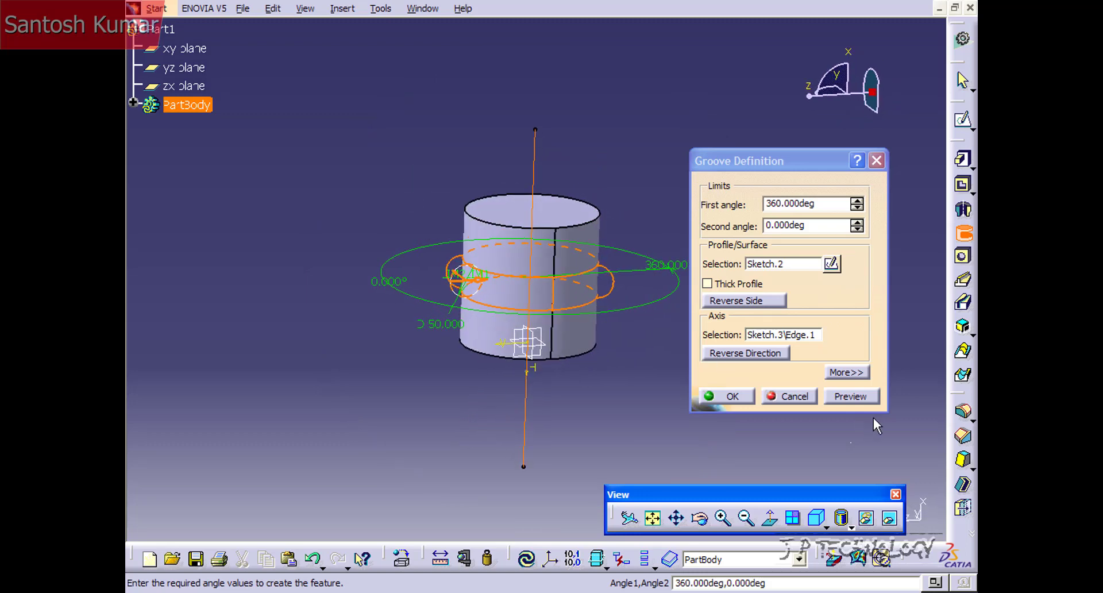
{"action": "left_click", "coordinate": [851, 396]}
{"action": "middle_click_drag", "start_coordinate": [439, 350], "coordinate": [396, 313]}
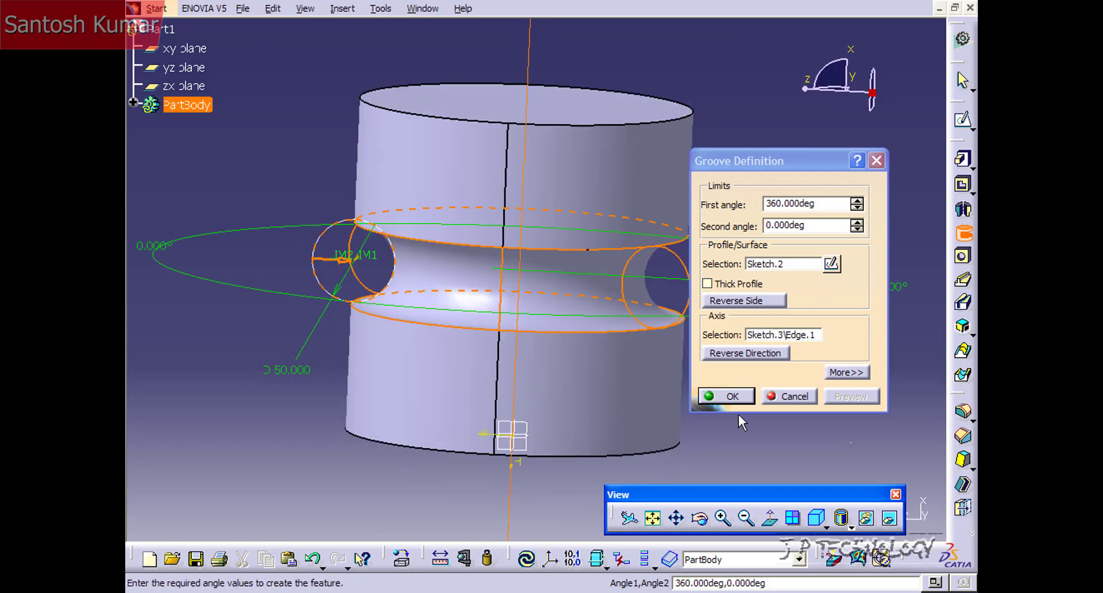
{"action": "left_click", "coordinate": [739, 395]}
Expand PartBody in the specification tree to list its features.
{"action": "middle_click_drag", "start_coordinate": [291, 248], "coordinate": [717, 301]}
{"action": "middle_click_drag", "start_coordinate": [431, 313], "coordinate": [274, 397]}
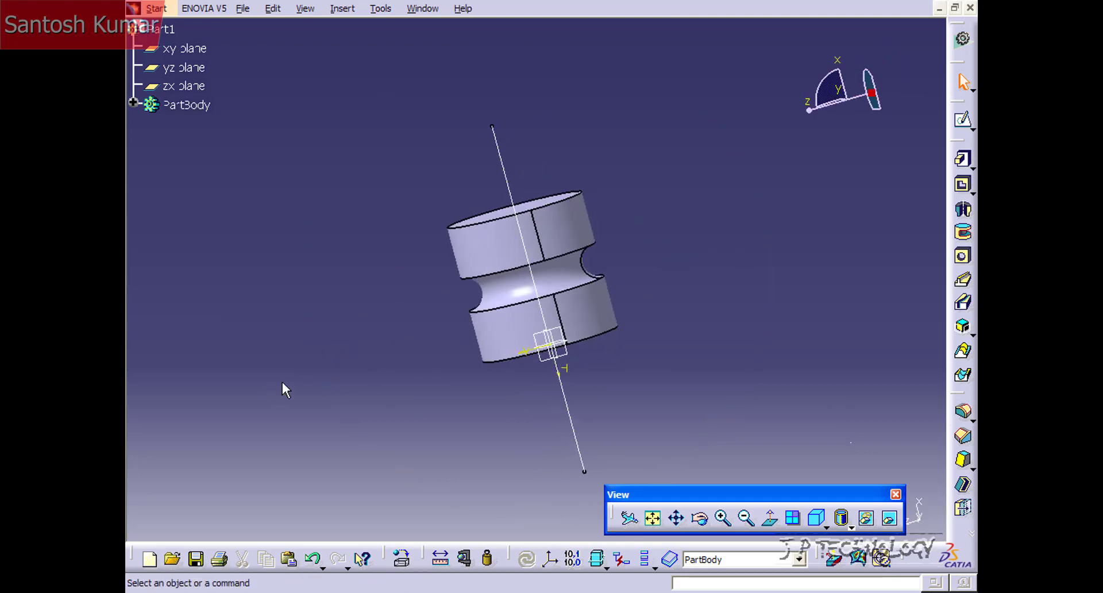
{"action": "left_click", "coordinate": [134, 103]}
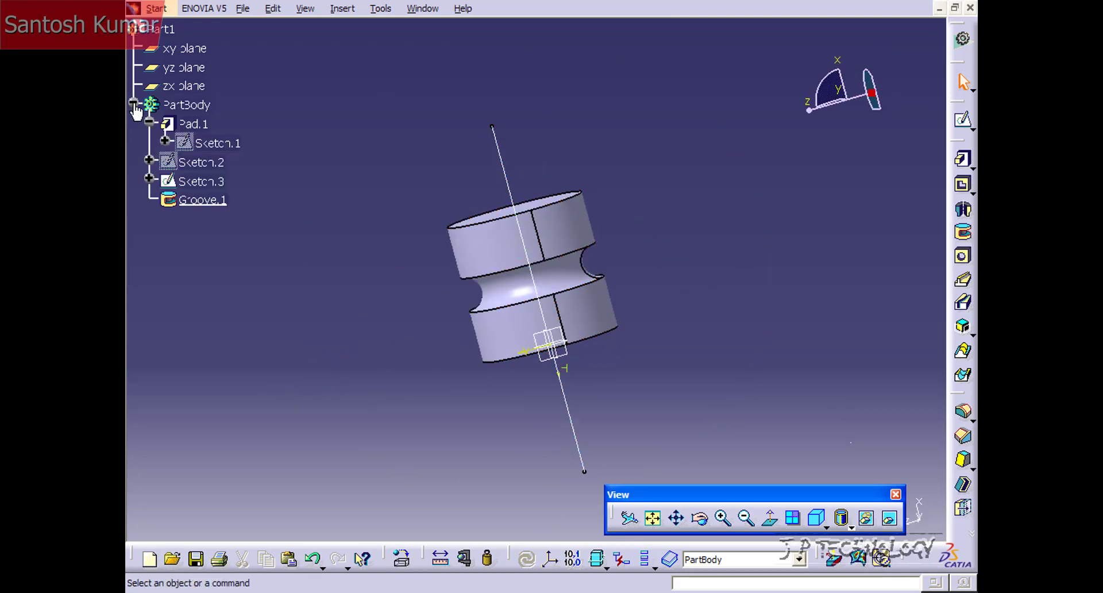
Edit Groove.1 to set its first angle to 90° and preview it.
{"action": "double_click", "coordinate": [202, 201]}
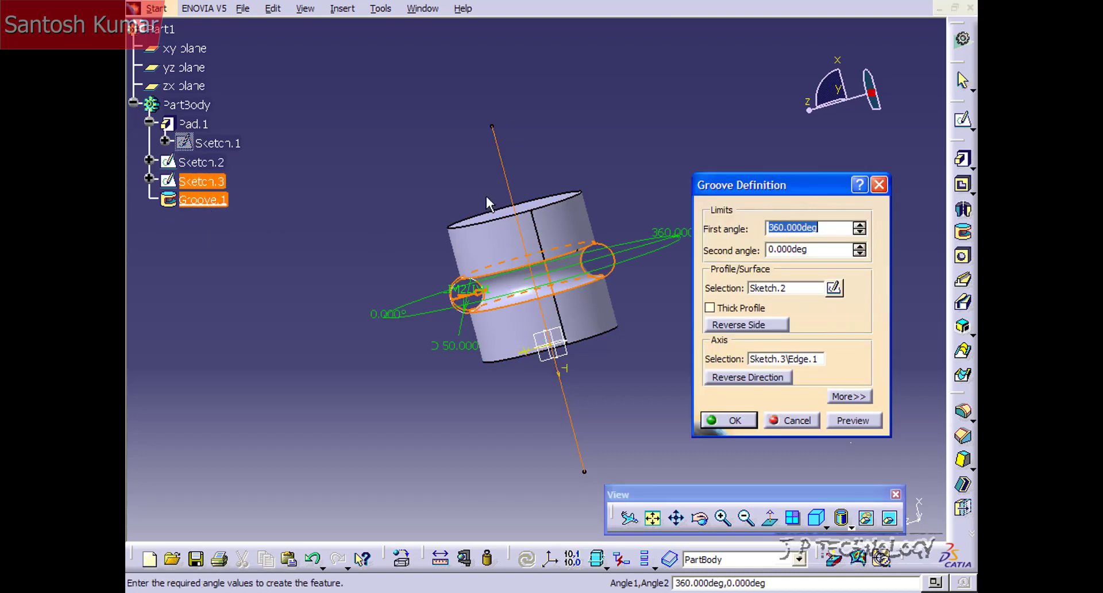
{"action": "middle_click_drag", "start_coordinate": [533, 147], "coordinate": [685, 247]}
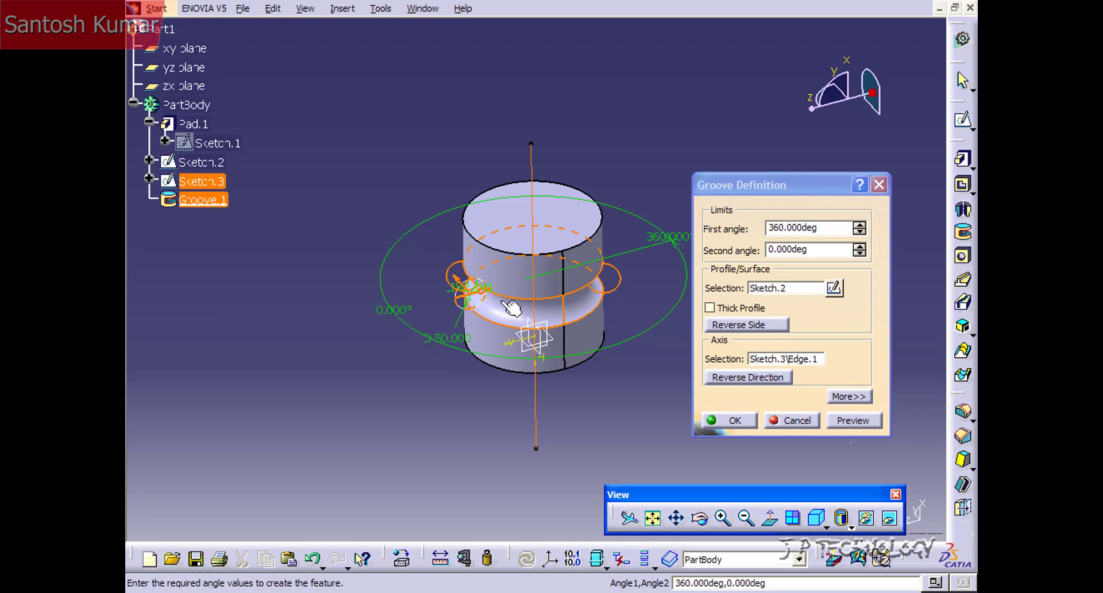
{"action": "left_click", "coordinate": [819, 227]}
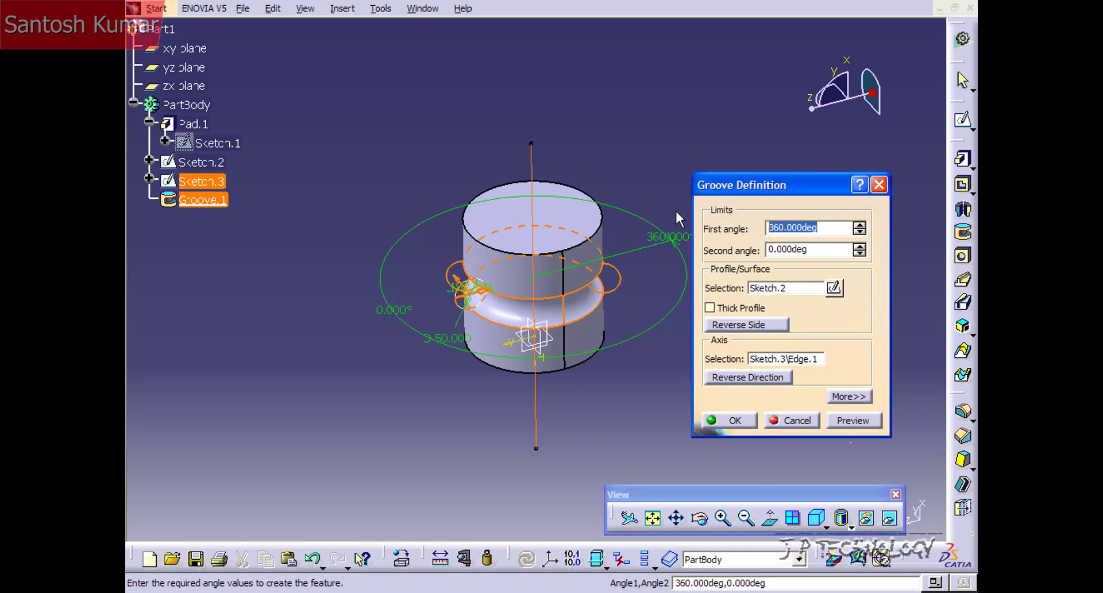
{"action": "type", "text": "90"}
{"action": "left_click", "coordinate": [853, 420]}
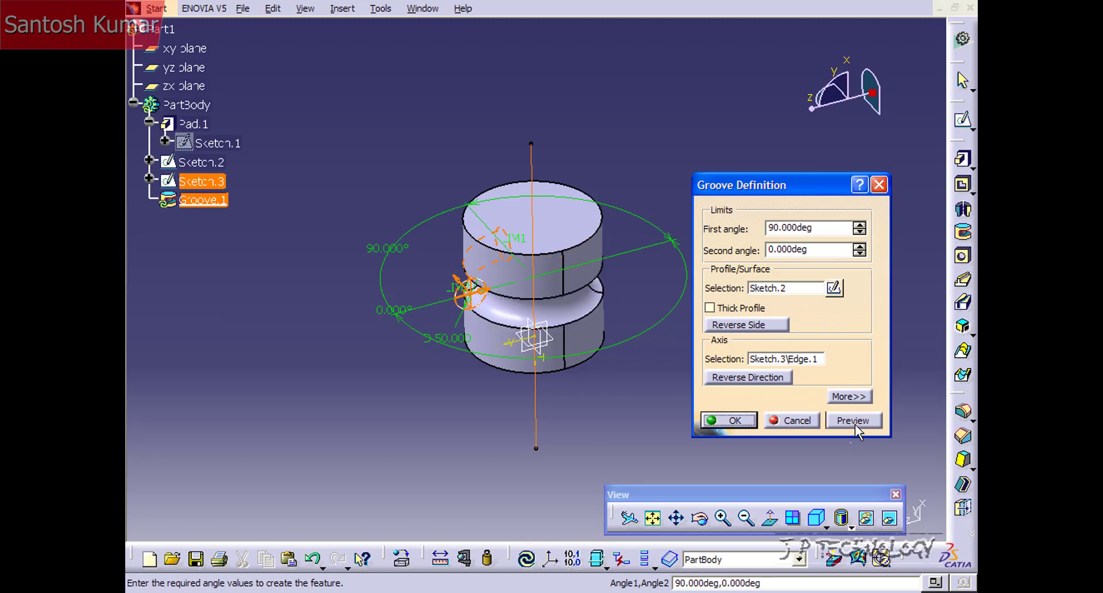
{"action": "middle_click_drag", "start_coordinate": [517, 344], "coordinate": [493, 318]}
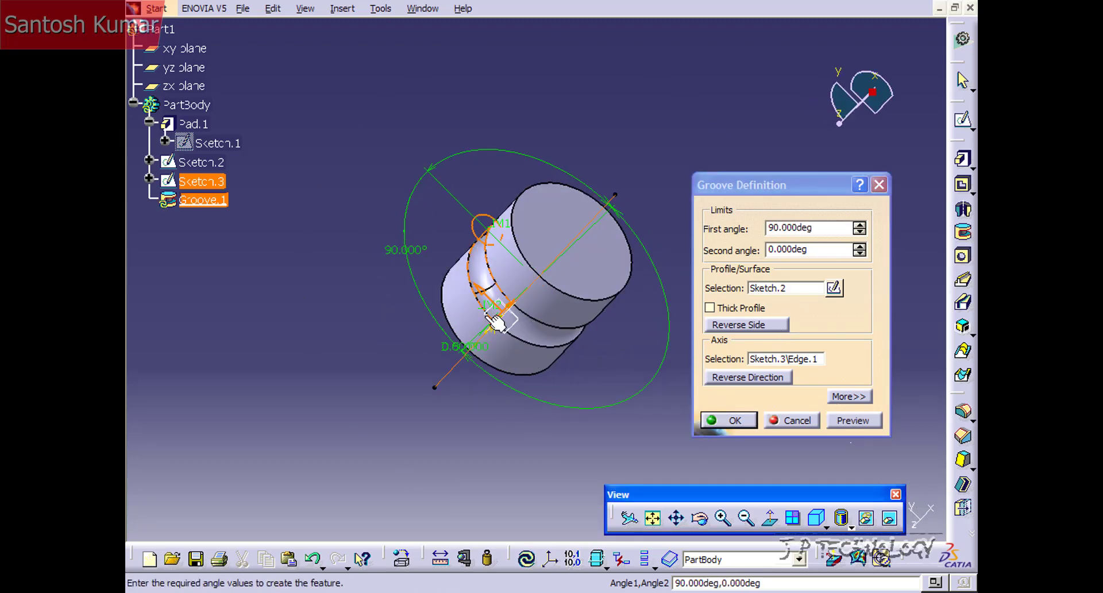
Set the second angle to 90° as well and confirm the groove.
{"action": "left_click", "coordinate": [782, 249]}
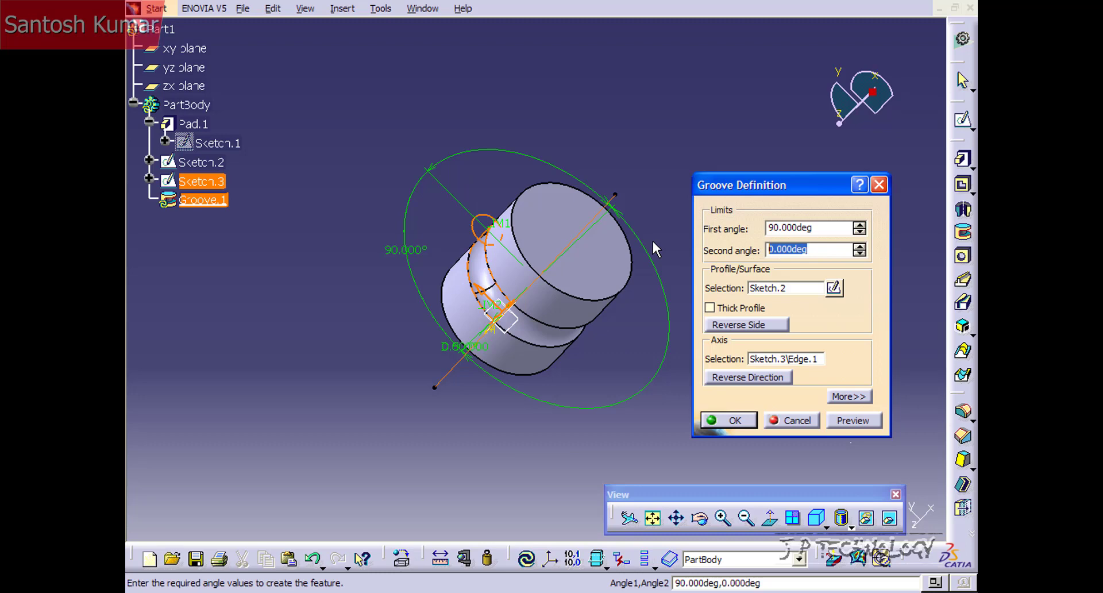
{"action": "type", "text": "90"}
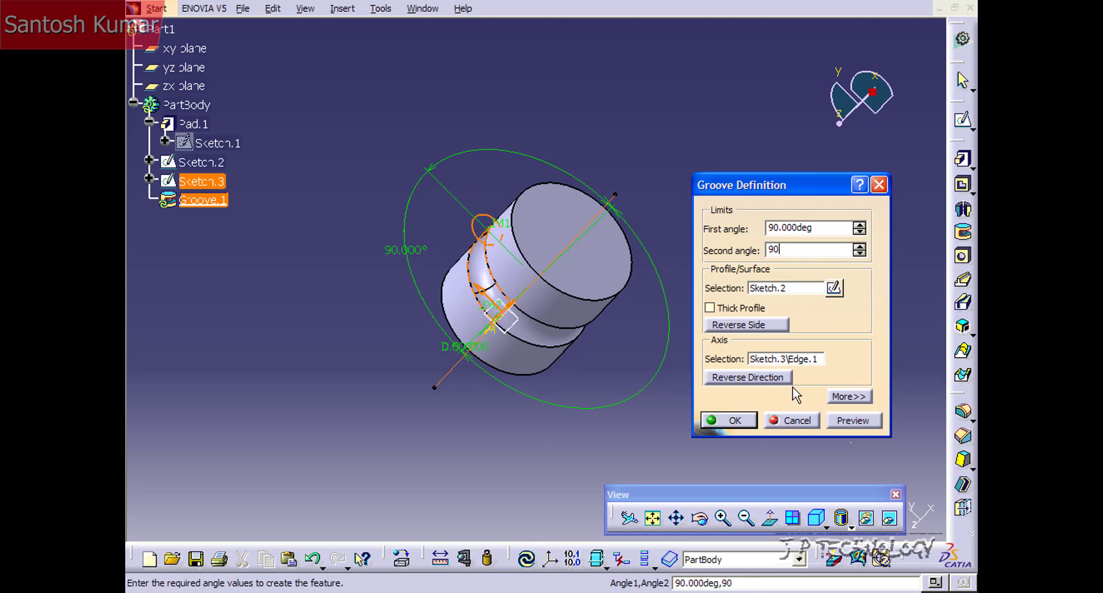
{"action": "left_click", "coordinate": [853, 420]}
{"action": "middle_click_drag", "start_coordinate": [552, 347], "coordinate": [450, 312]}
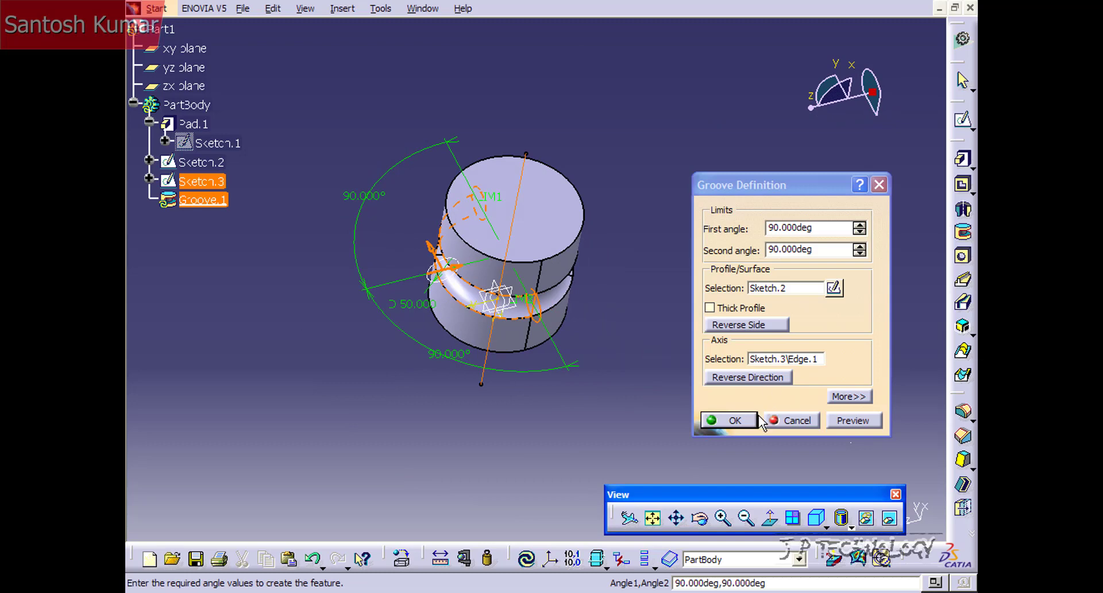
{"action": "left_click", "coordinate": [735, 423]}
{"action": "middle_click_drag", "start_coordinate": [660, 405], "coordinate": [234, 288]}
{"action": "left_click", "coordinate": [234, 288]}
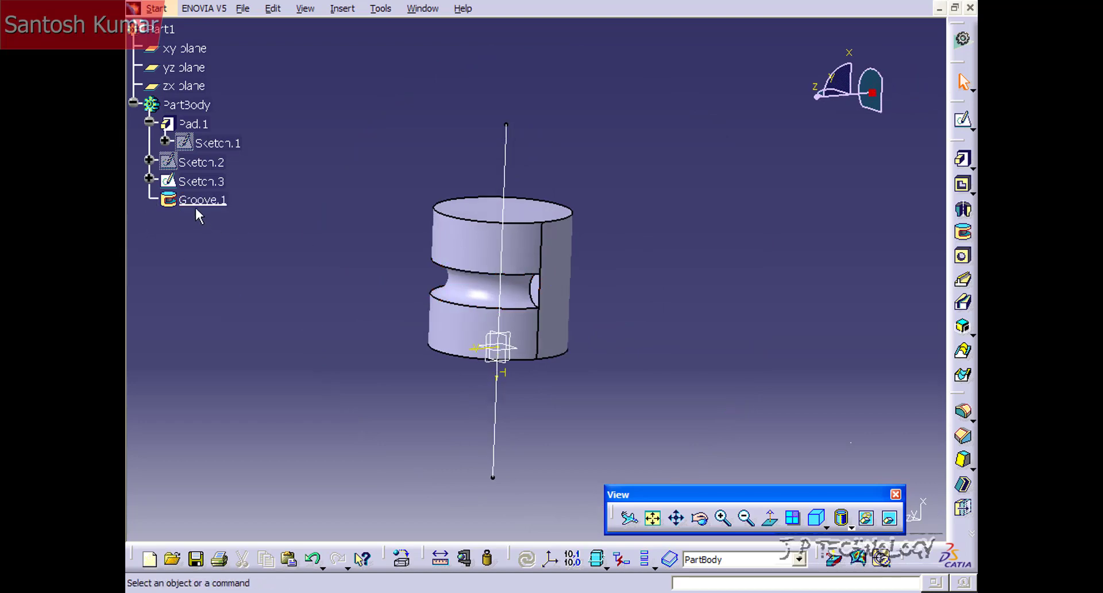
Reopen Groove.1 and enter 360° for the first angle and 0 for the second.
{"action": "double_click", "coordinate": [202, 201]}
{"action": "middle_click_drag", "start_coordinate": [689, 289], "coordinate": [666, 261]}
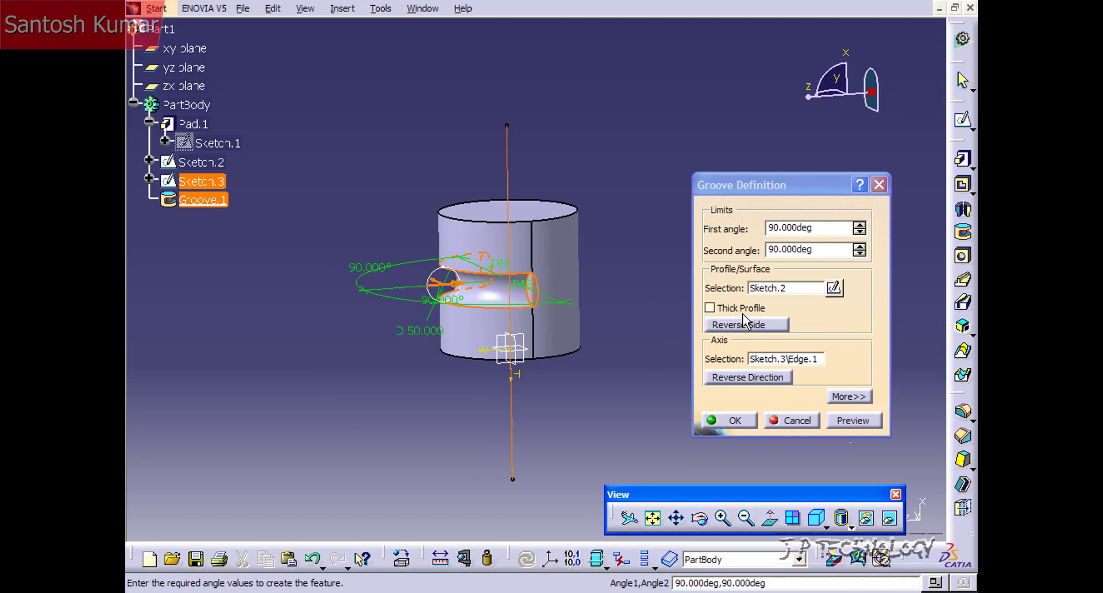
{"action": "left_click", "coordinate": [822, 238]}
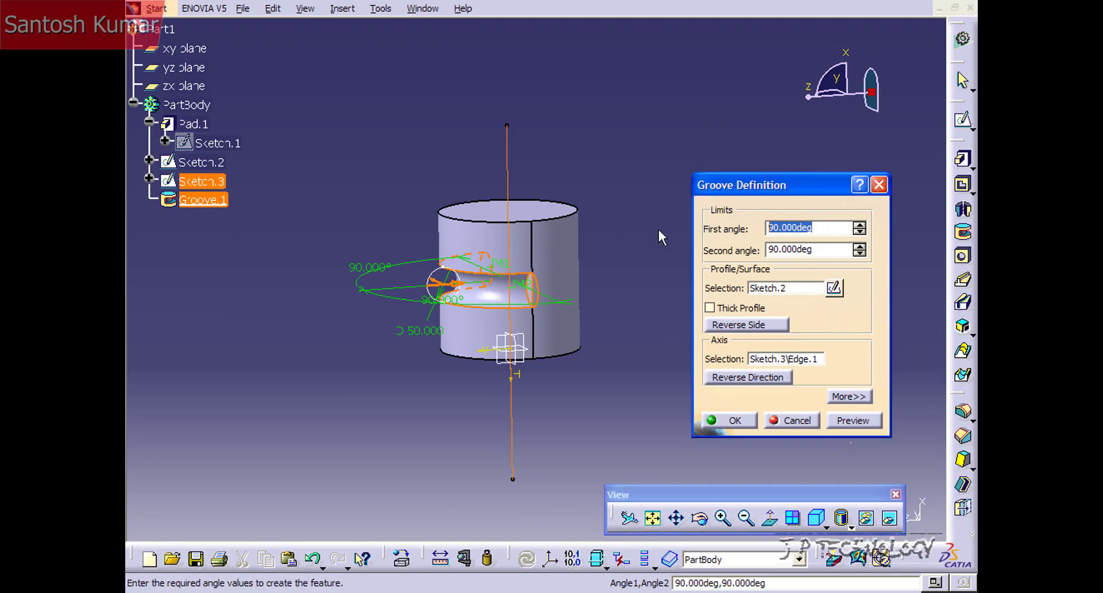
{"action": "type", "text": "360"}
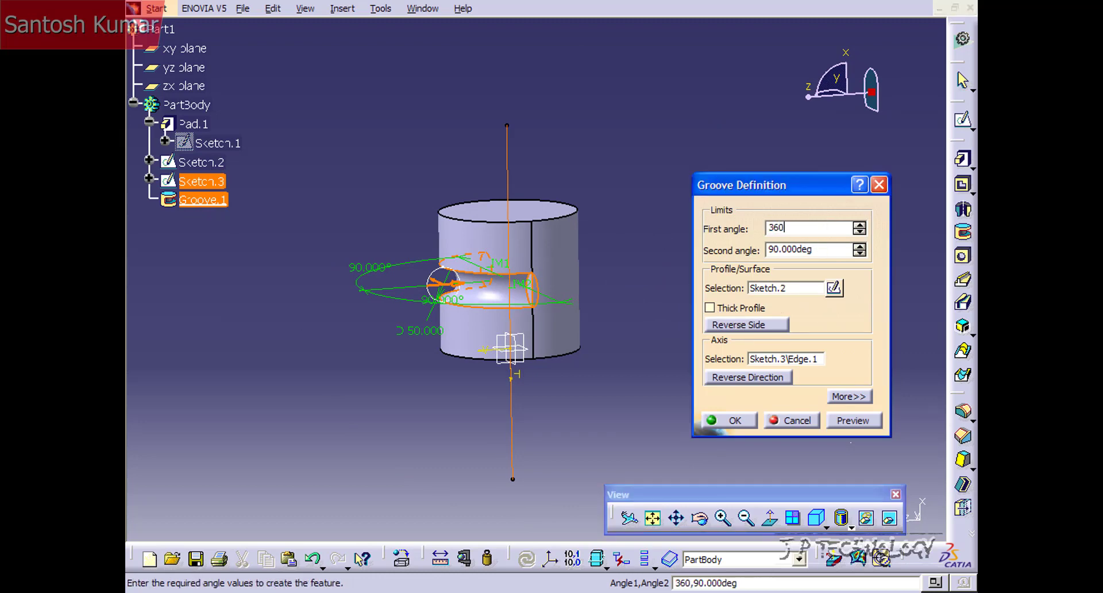
{"action": "key", "text": "Tab"}
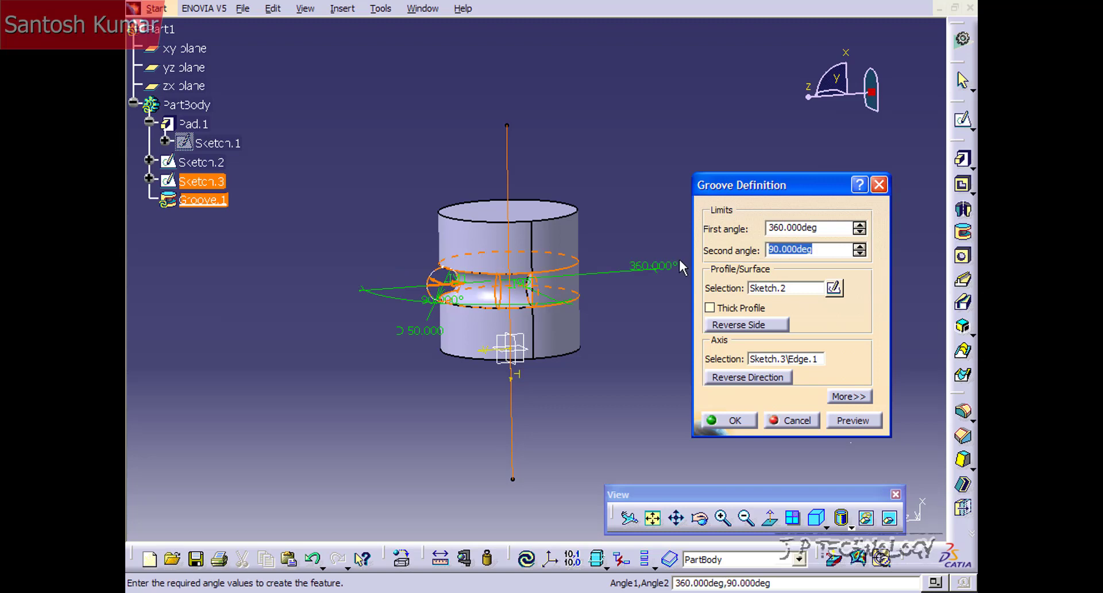
{"action": "type", "text": "0"}
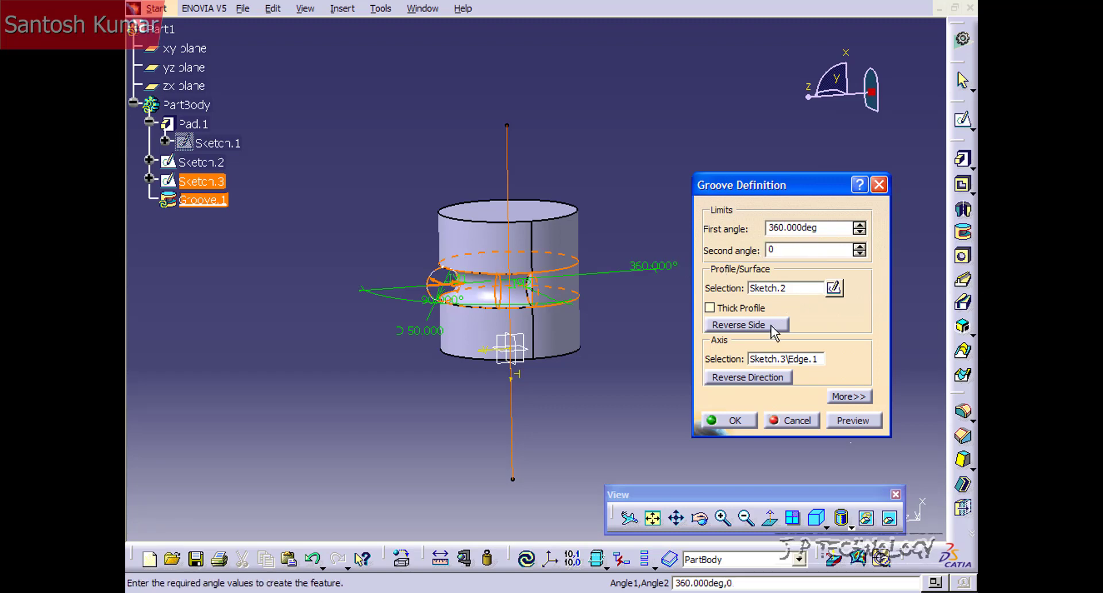
Enable Thick Profile on Groove.1 with a 10 mm thickness and confirm.
{"action": "left_click", "coordinate": [710, 308]}
{"action": "middle_click_drag", "start_coordinate": [409, 237], "coordinate": [498, 240]}
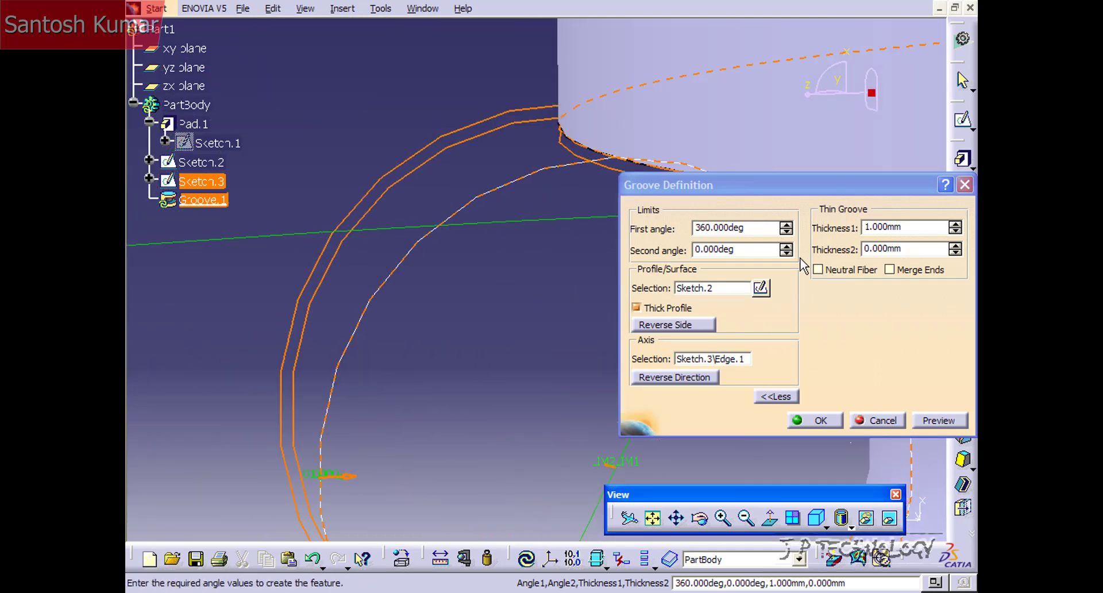
{"action": "left_click", "coordinate": [954, 224]}
{"action": "left_click", "coordinate": [955, 225]}
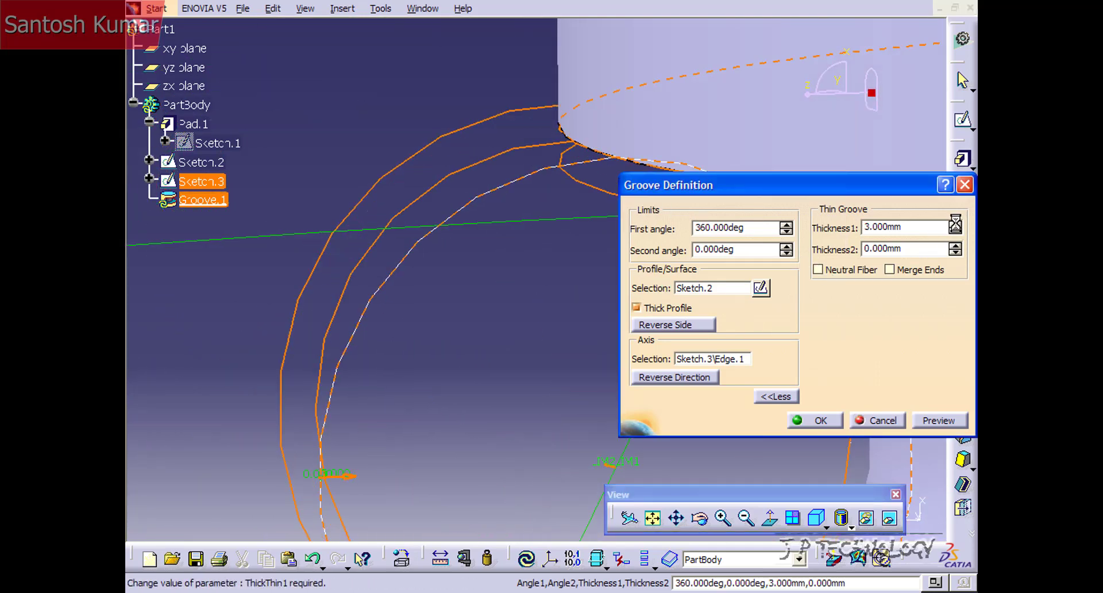
{"action": "left_click", "coordinate": [955, 225]}
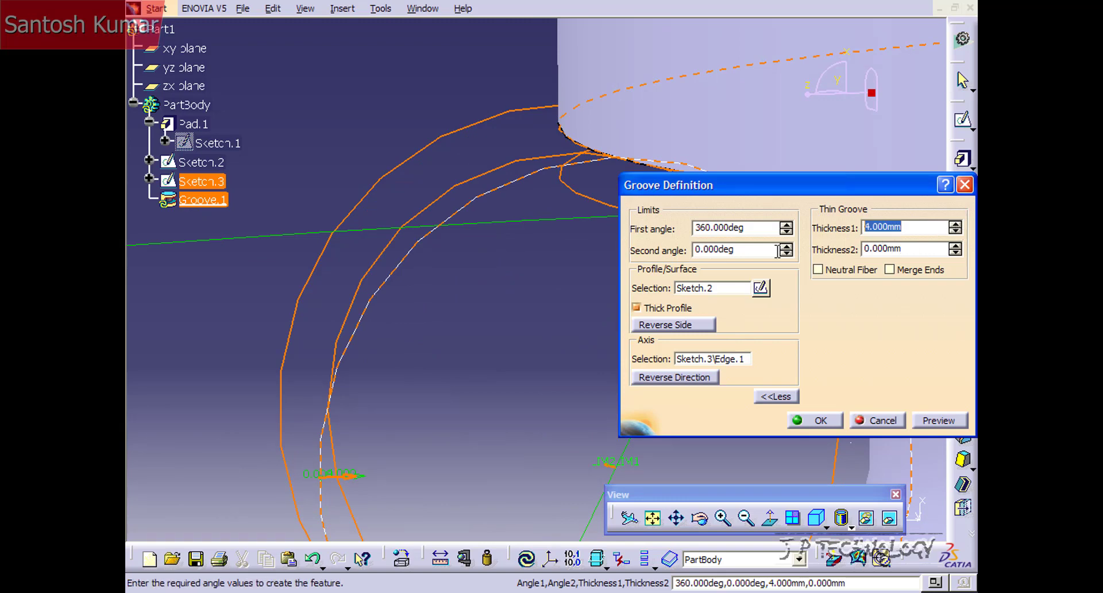
{"action": "type", "text": "10"}
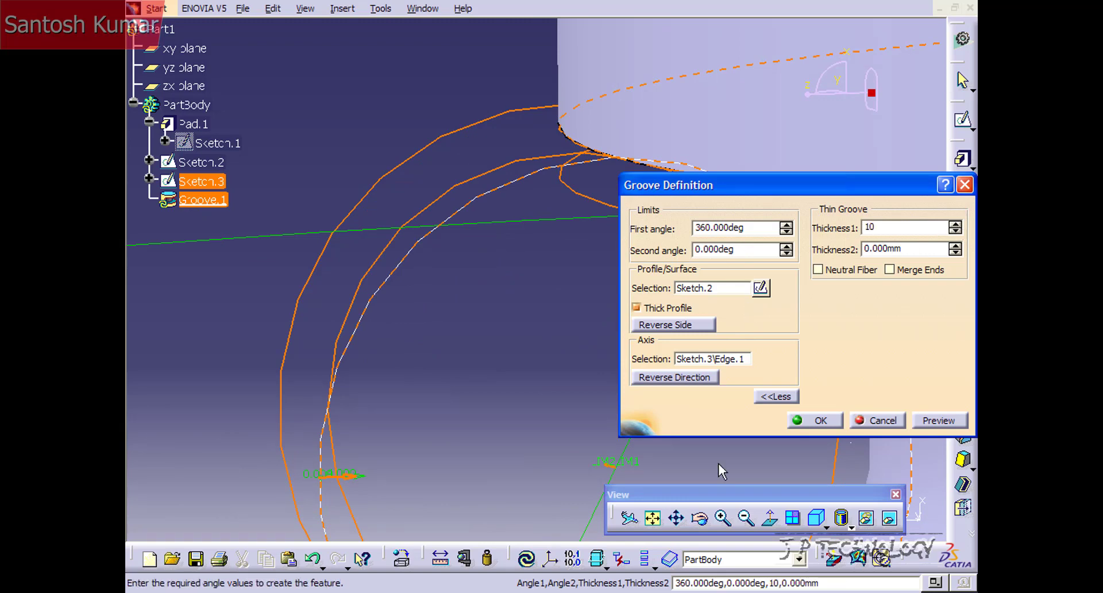
{"action": "left_click", "coordinate": [816, 420]}
{"action": "middle_click_drag", "start_coordinate": [481, 135], "coordinate": [591, 301]}
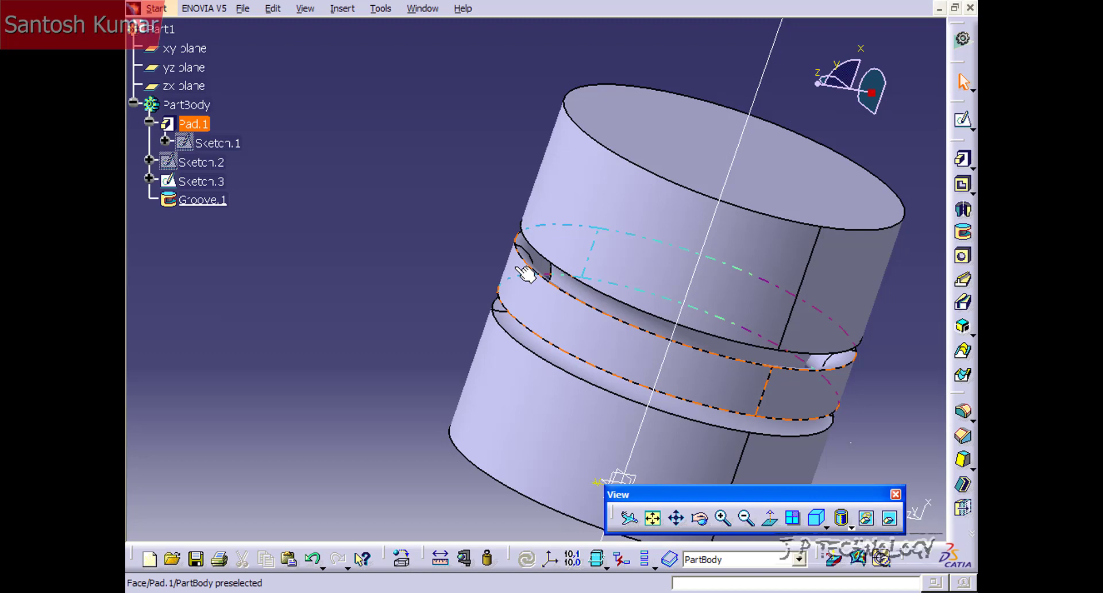
{"action": "mouse_move", "coordinate": [528, 274]}
{"action": "middle_mouse_down"}
{"action": "mouse_move", "coordinate": [557, 232]}
{"action": "mouse_move", "coordinate": [527, 291]}
{"action": "middle_mouse_up"}
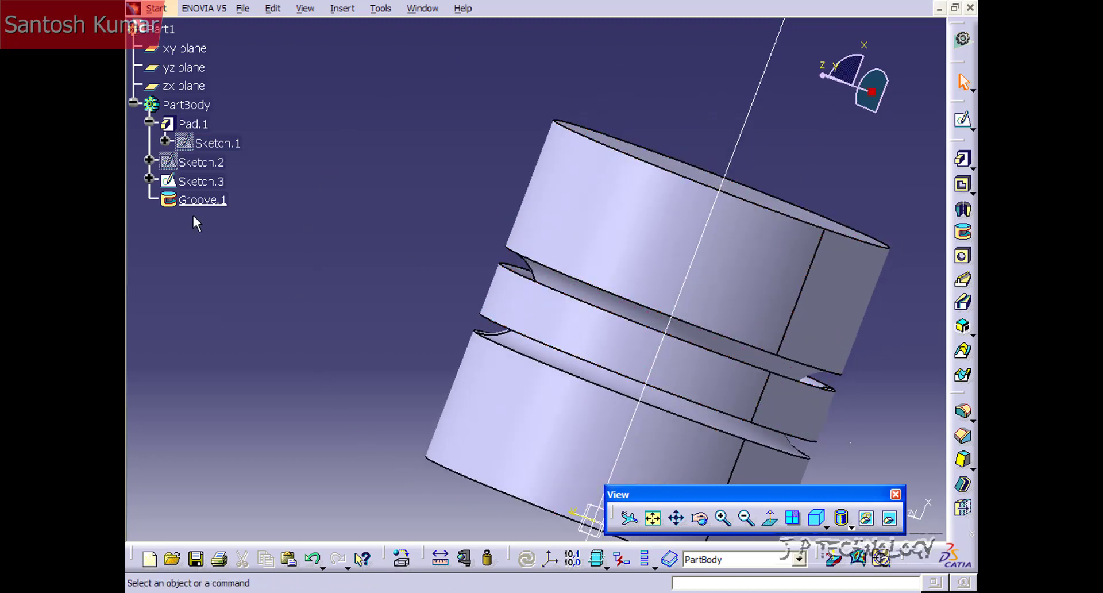
Reopen Groove.1, turn off Thick Profile, and preview a 90° first angle.
{"action": "double_click", "coordinate": [201, 200]}
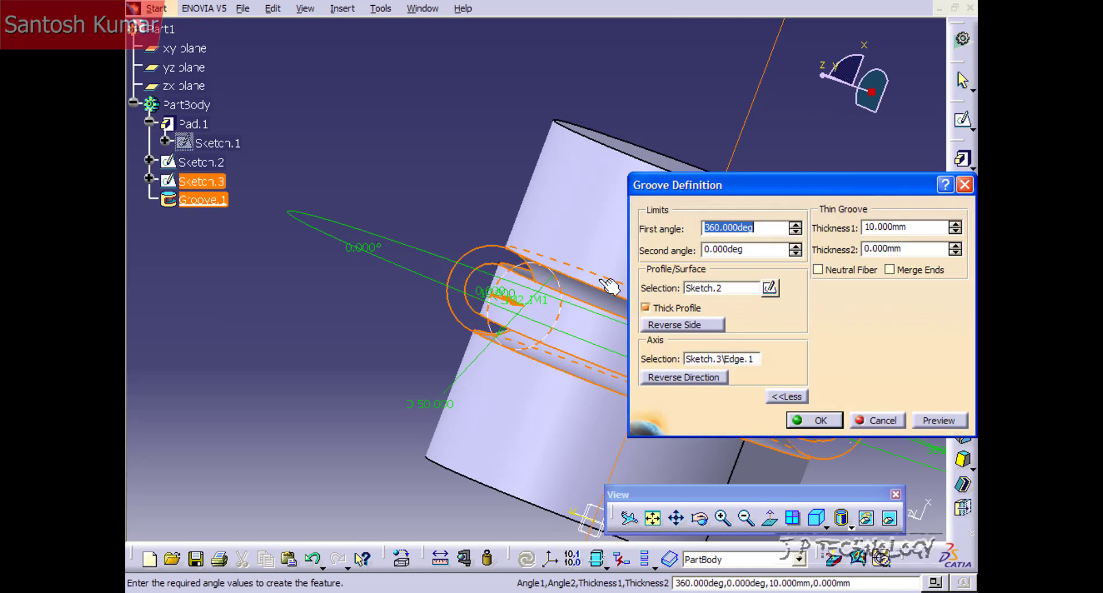
{"action": "left_click", "coordinate": [677, 309]}
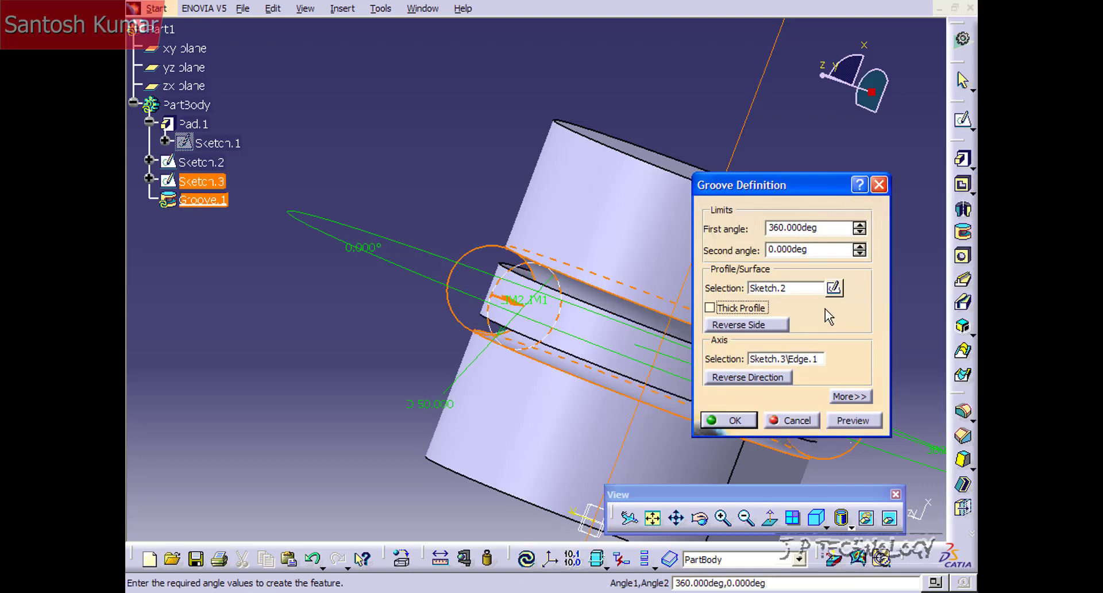
{"action": "left_click", "coordinate": [828, 227]}
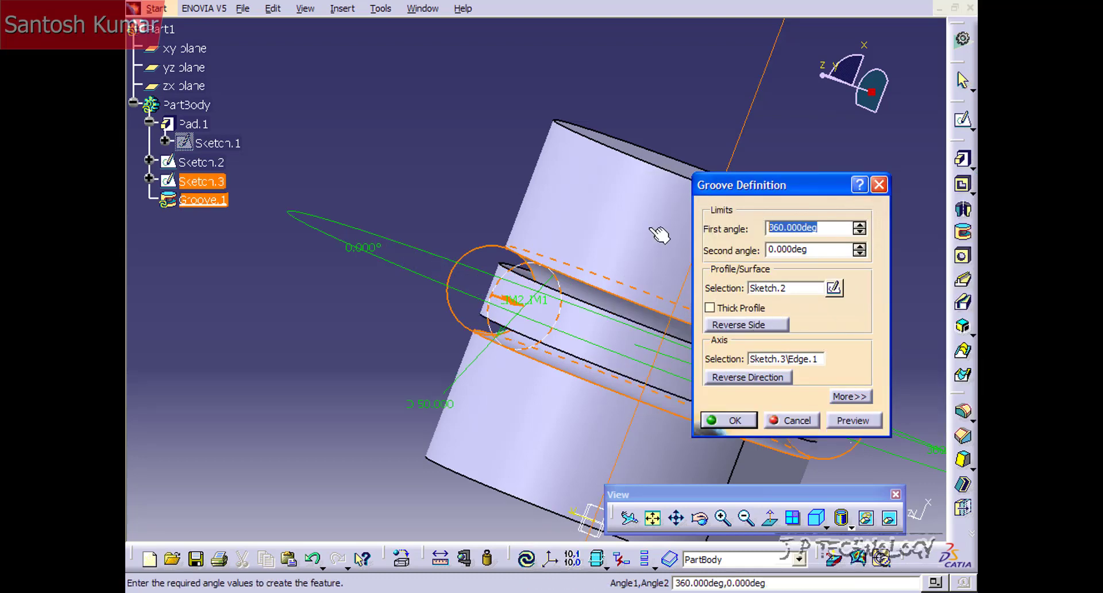
{"action": "type", "text": "90"}
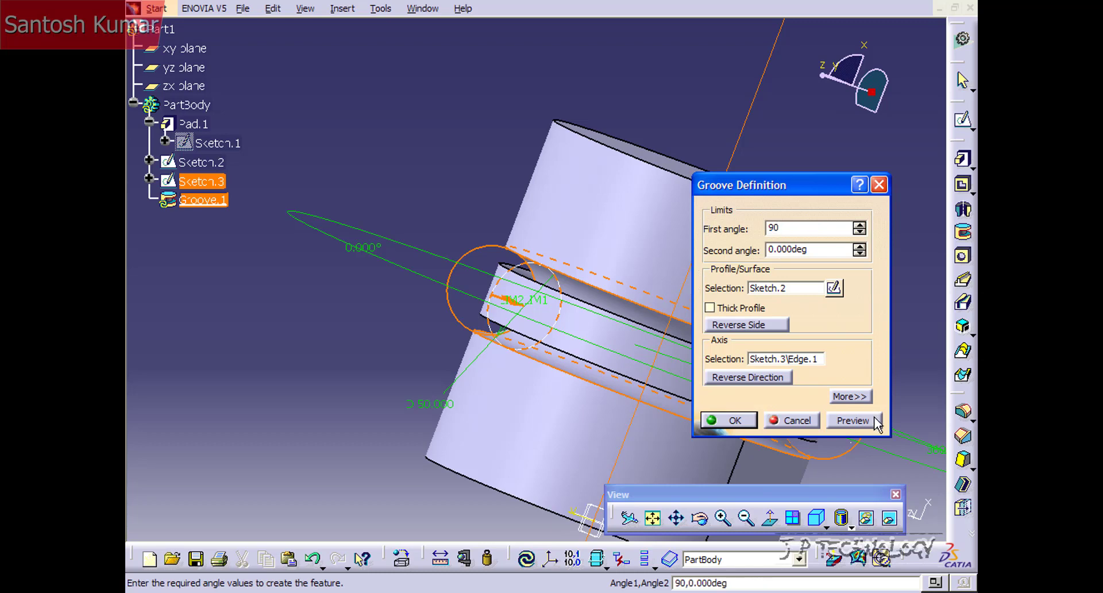
{"action": "left_click", "coordinate": [853, 420]}
{"action": "middle_click_drag", "start_coordinate": [468, 249], "coordinate": [575, 403]}
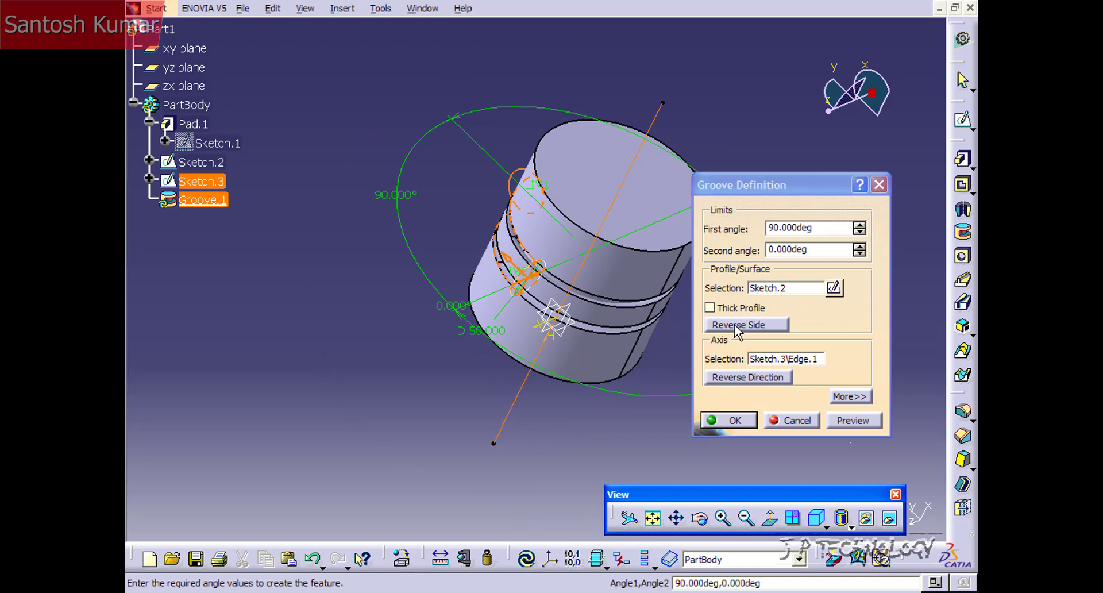
Flip the revolve direction and back, re-enter the first angle, and confirm the groove.
{"action": "left_click", "coordinate": [736, 379]}
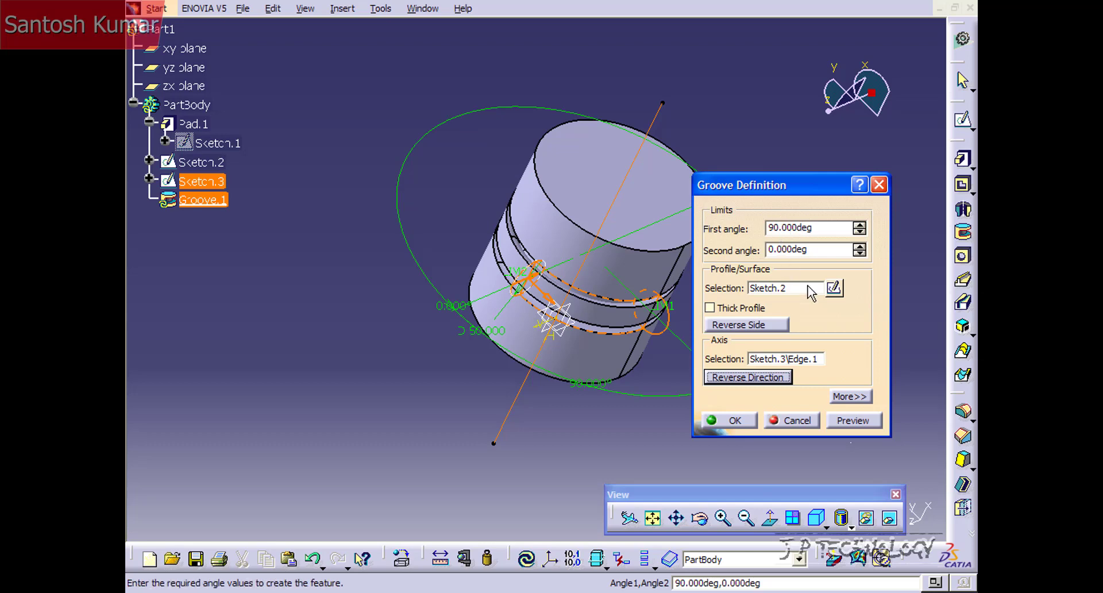
{"action": "left_click", "coordinate": [747, 379]}
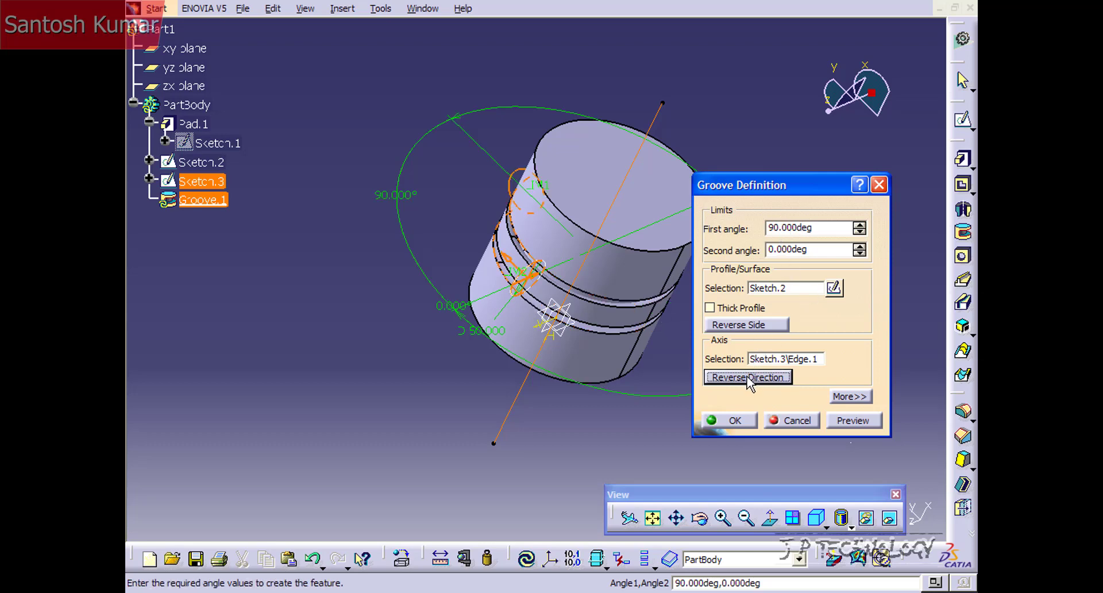
{"action": "left_click", "coordinate": [823, 228]}
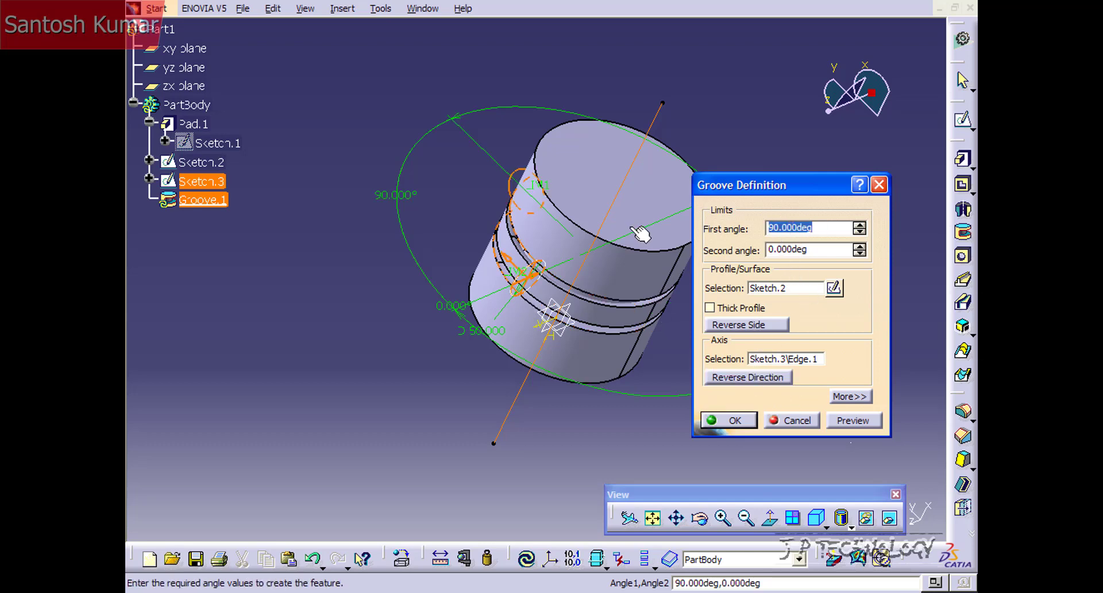
{"action": "type", "text": "360"}
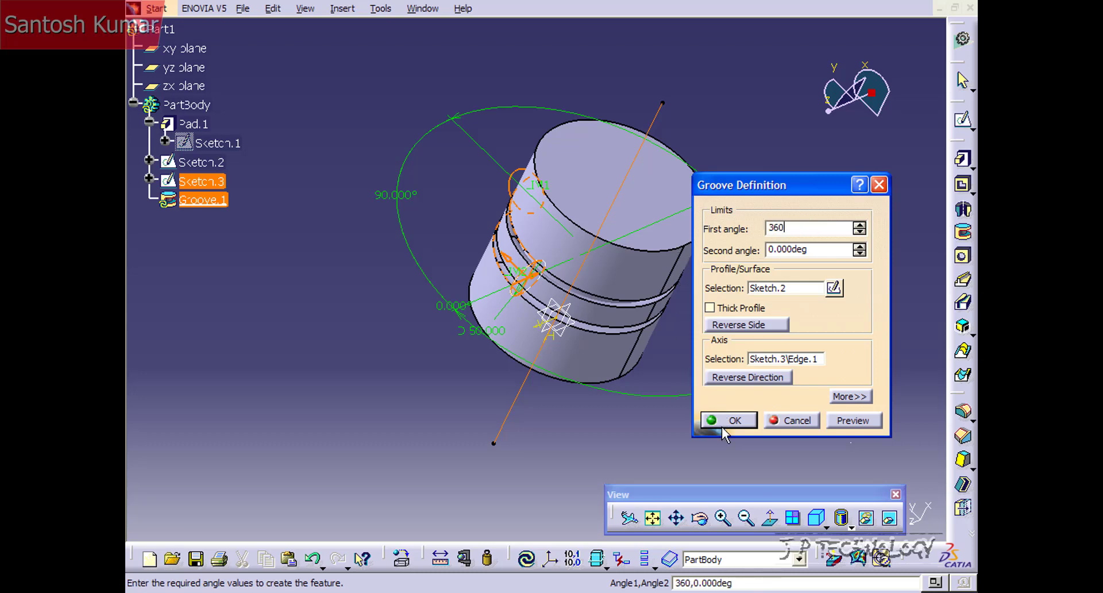
{"action": "left_click", "coordinate": [723, 427]}
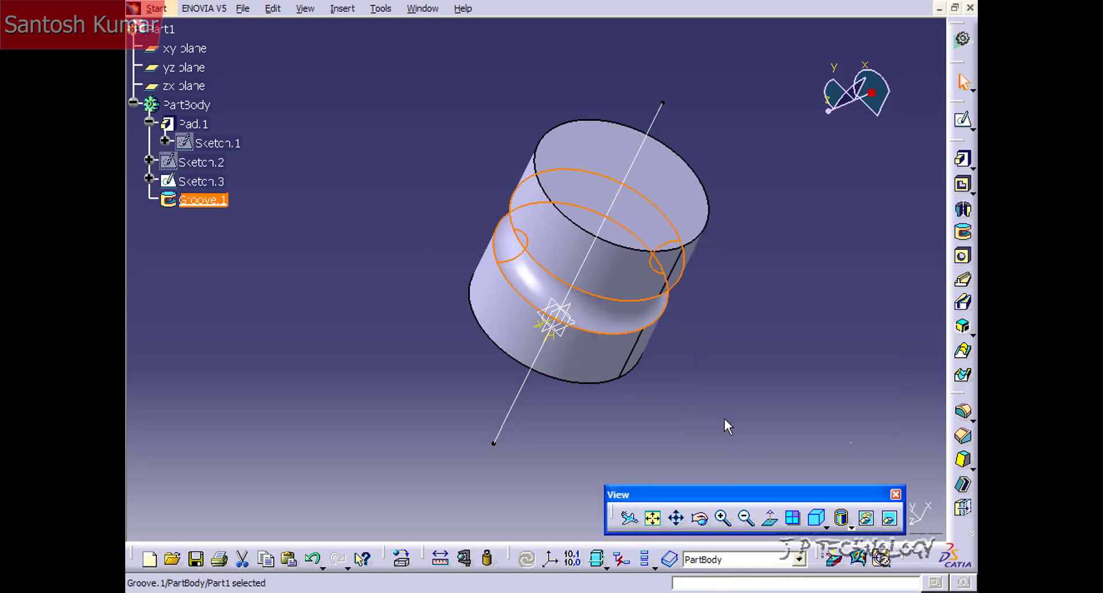
Draw a rectangle around the circle in Sketch.2 and exit the sketch.
{"action": "mouse_move", "coordinate": [680, 423]}
{"action": "middle_mouse_down"}
{"action": "mouse_move", "coordinate": [603, 245]}
{"action": "mouse_move", "coordinate": [615, 249]}
{"action": "middle_mouse_up"}
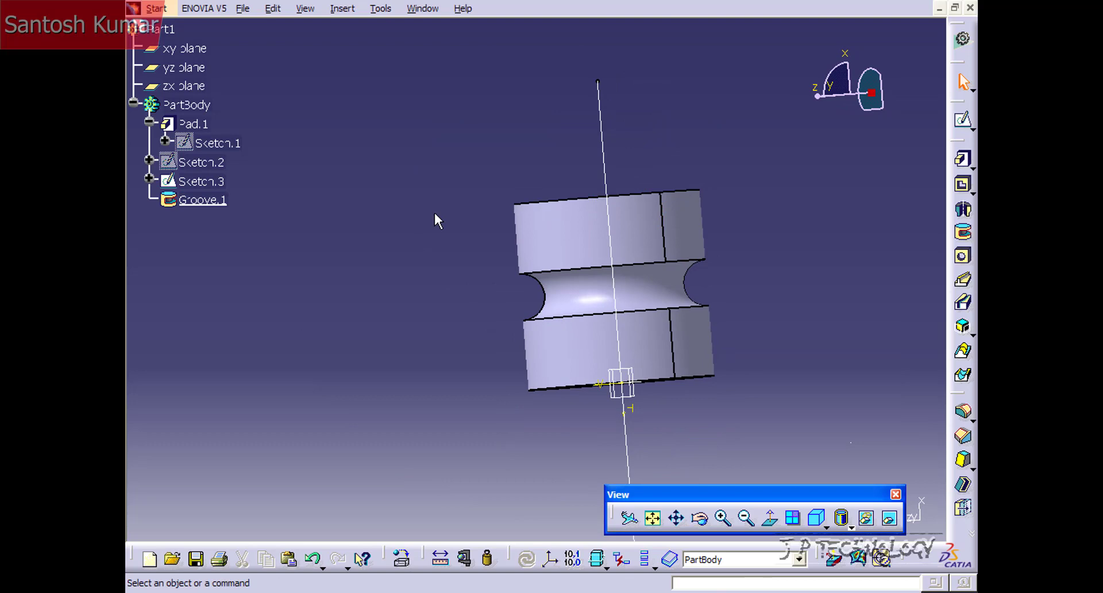
{"action": "left_click", "coordinate": [201, 162]}
{"action": "middle_click_drag", "start_coordinate": [405, 290], "coordinate": [557, 299]}
{"action": "double_click", "coordinate": [196, 165]}
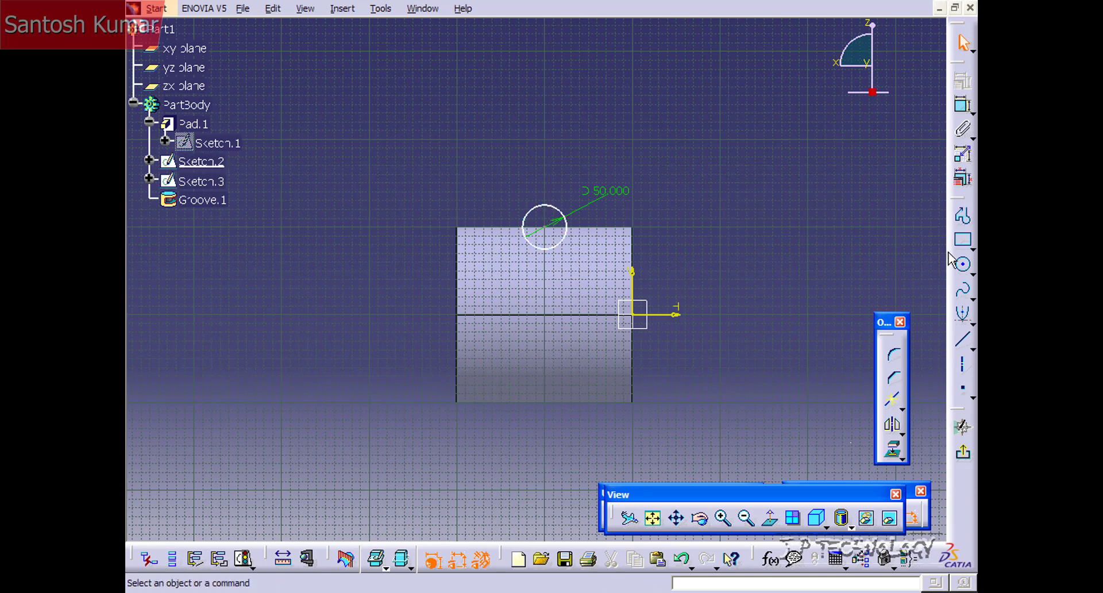
{"action": "left_click", "coordinate": [962, 240]}
{"action": "left_click", "coordinate": [505, 193]}
{"action": "left_click", "coordinate": [584, 258]}
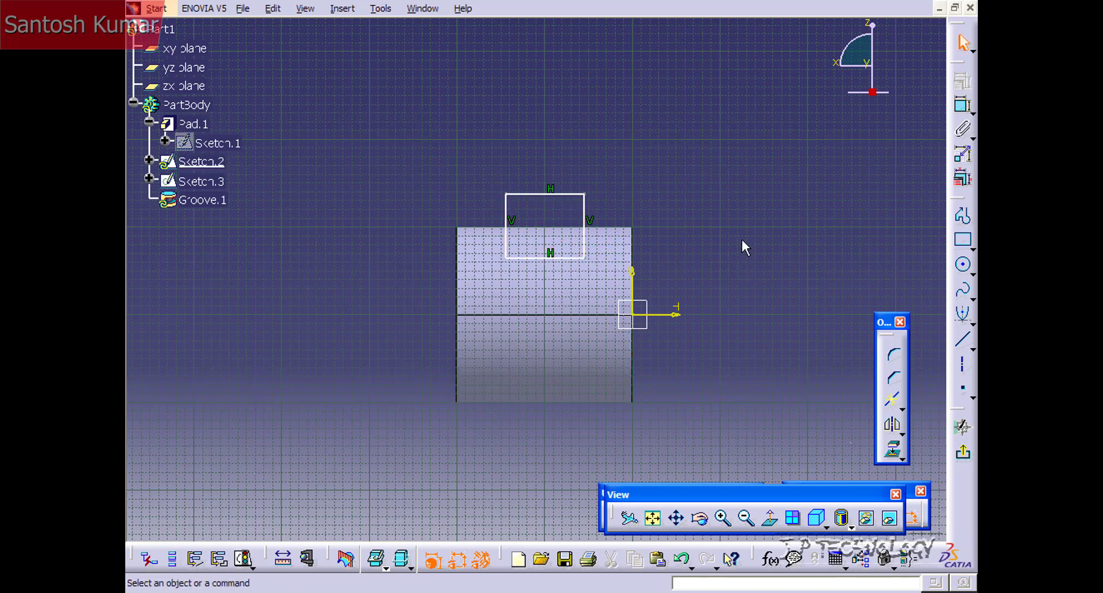
{"action": "left_click", "coordinate": [965, 455]}
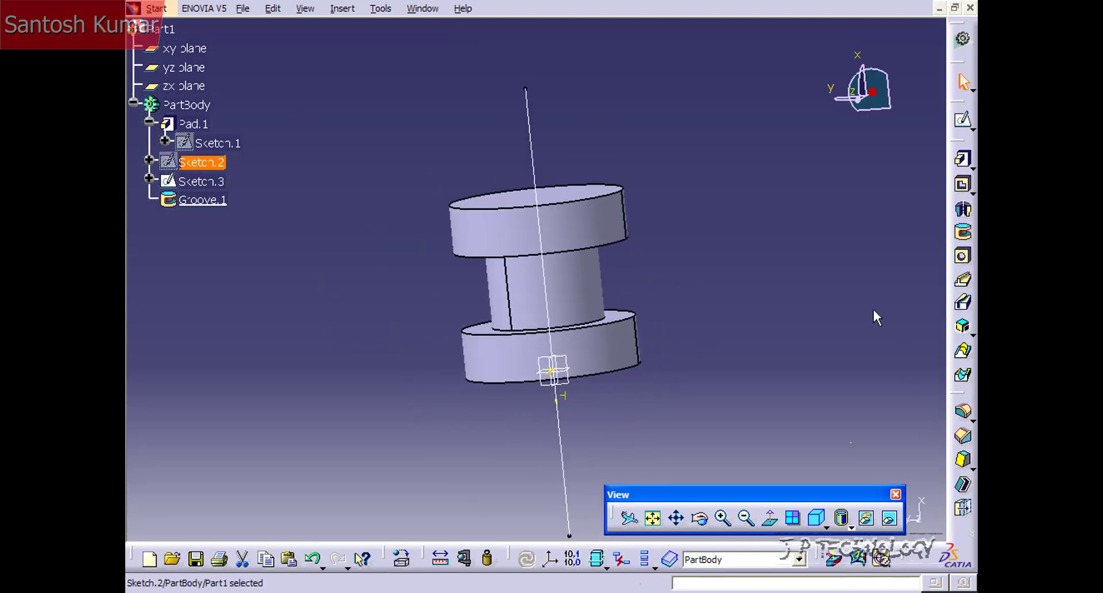
Delete the rectangle in Sketch.2, draw a new circle, and exit to update the groove.
{"action": "middle_click_drag", "start_coordinate": [609, 282], "coordinate": [718, 339]}
{"action": "middle_click_drag", "start_coordinate": [542, 320], "coordinate": [554, 272]}
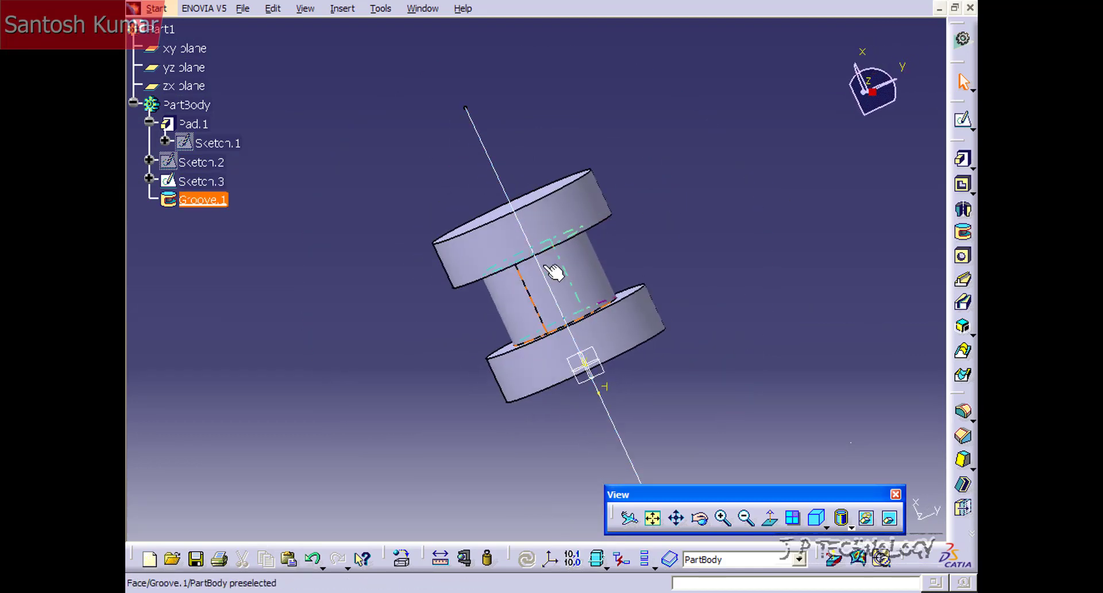
{"action": "middle_click_drag", "start_coordinate": [721, 239], "coordinate": [679, 265]}
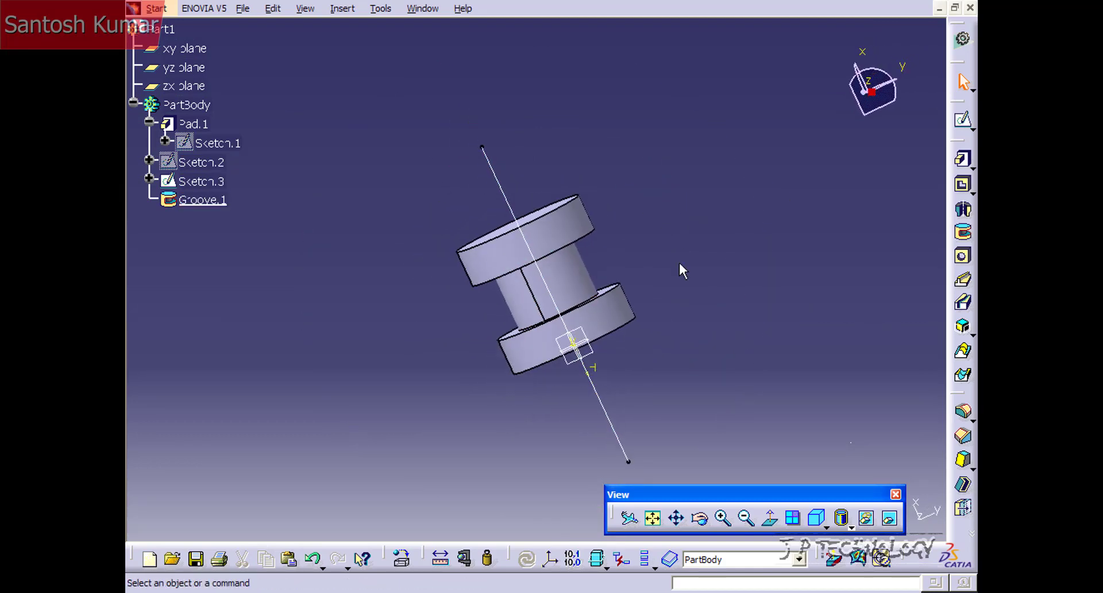
{"action": "double_click", "coordinate": [202, 163]}
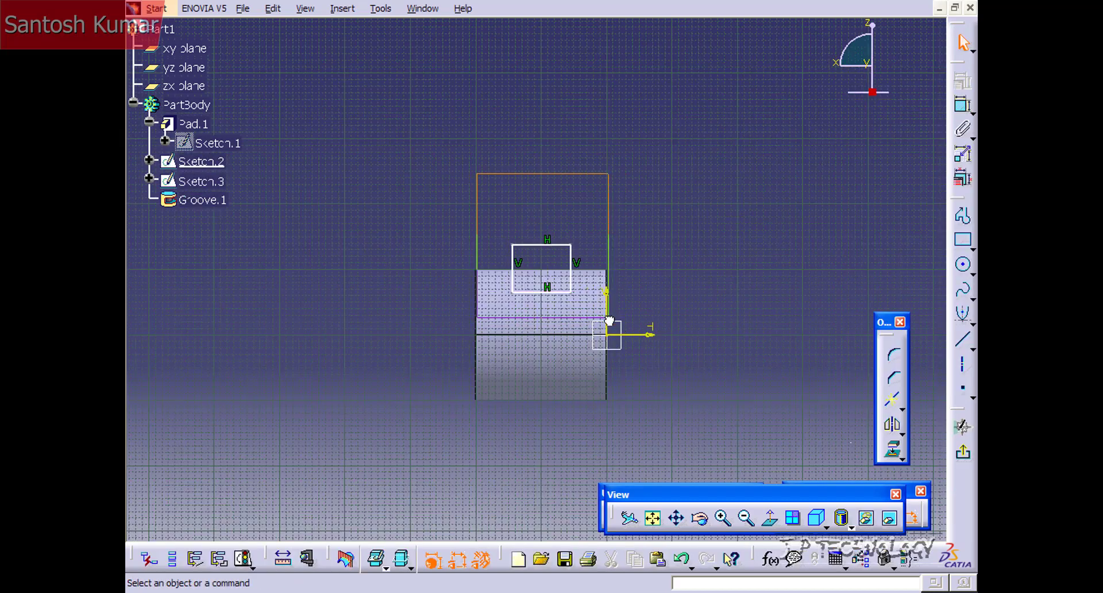
{"action": "key", "text": "Delete"}
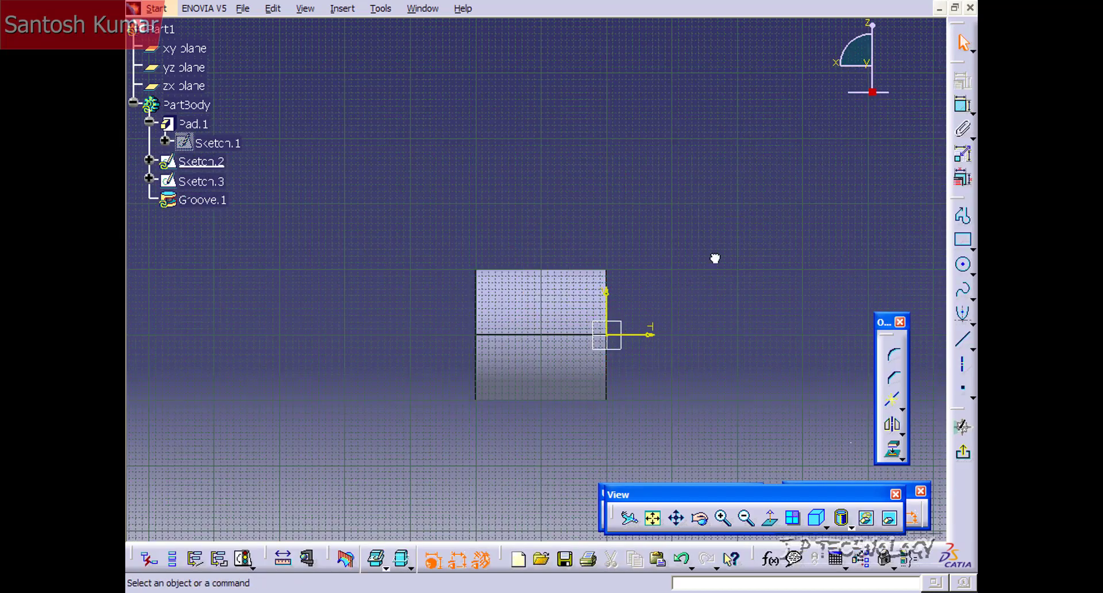
{"action": "left_click", "coordinate": [964, 264]}
{"action": "left_click", "coordinate": [543, 275]}
{"action": "left_click", "coordinate": [559, 282]}
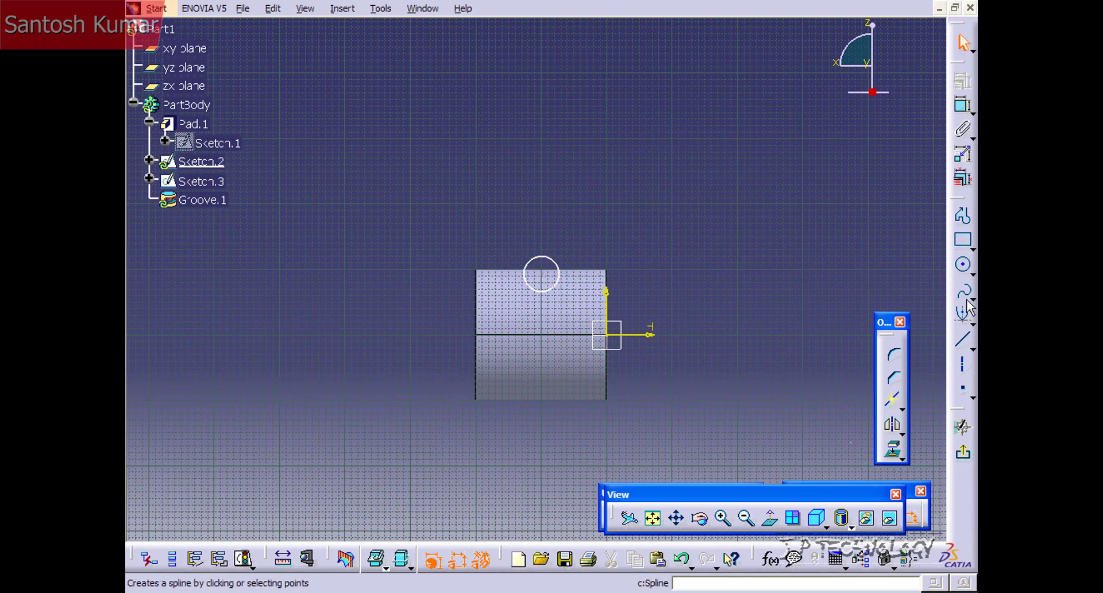
{"action": "left_click", "coordinate": [964, 452]}
{"action": "middle_click_drag", "start_coordinate": [446, 239], "coordinate": [546, 140]}
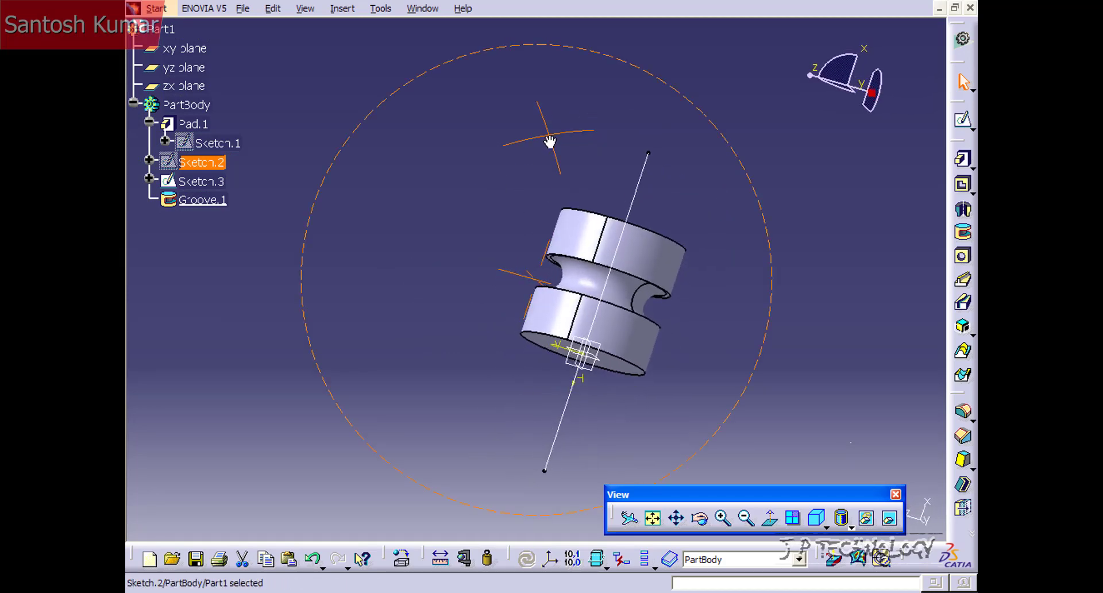
Start a new sketch on the zx plane and draw a line up and to the left from the horizontal axis.
{"action": "left_click", "coordinate": [188, 91]}
{"action": "left_click", "coordinate": [963, 120]}
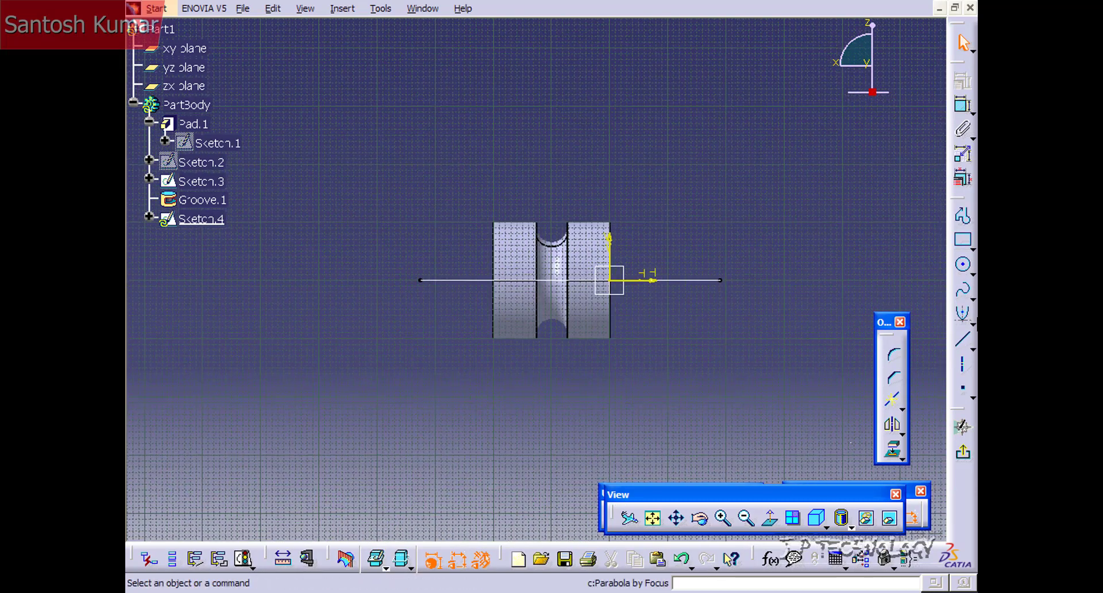
{"action": "left_click", "coordinate": [964, 339]}
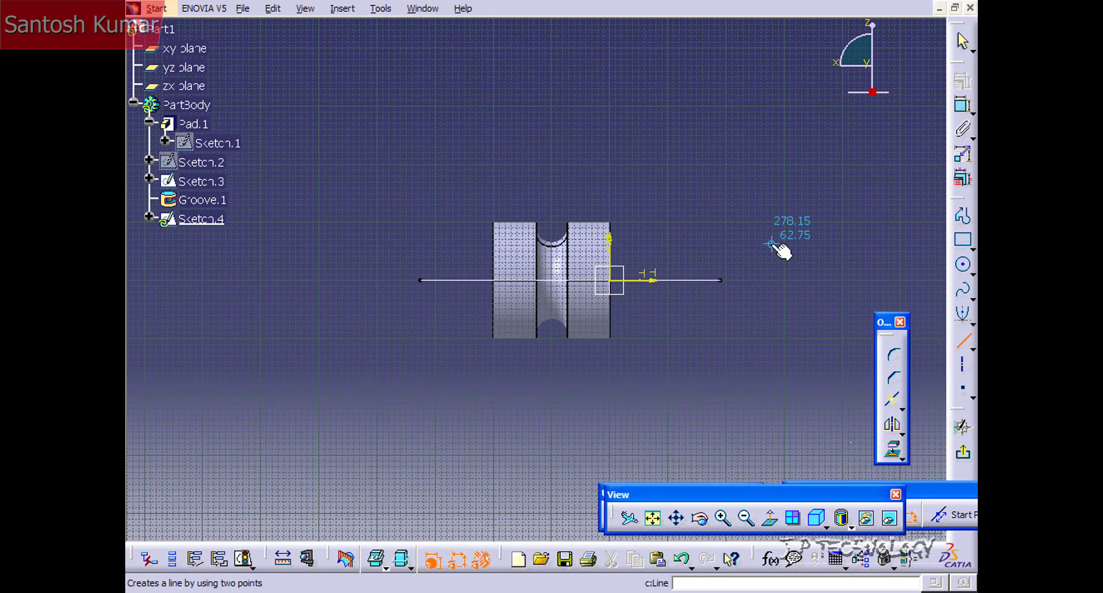
{"action": "left_click", "coordinate": [720, 281]}
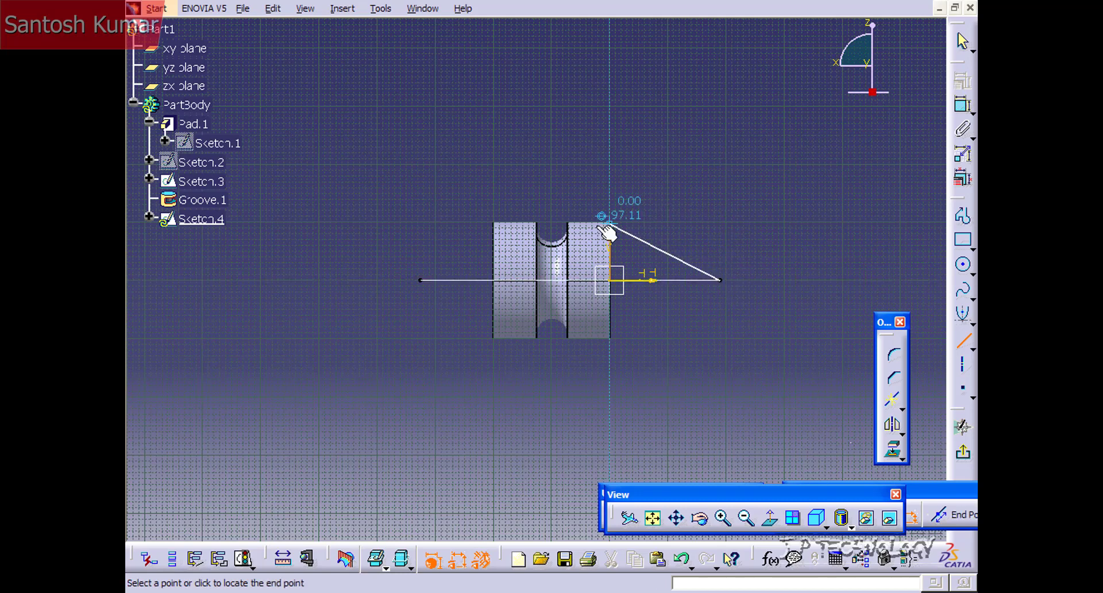
{"action": "left_click", "coordinate": [416, 239]}
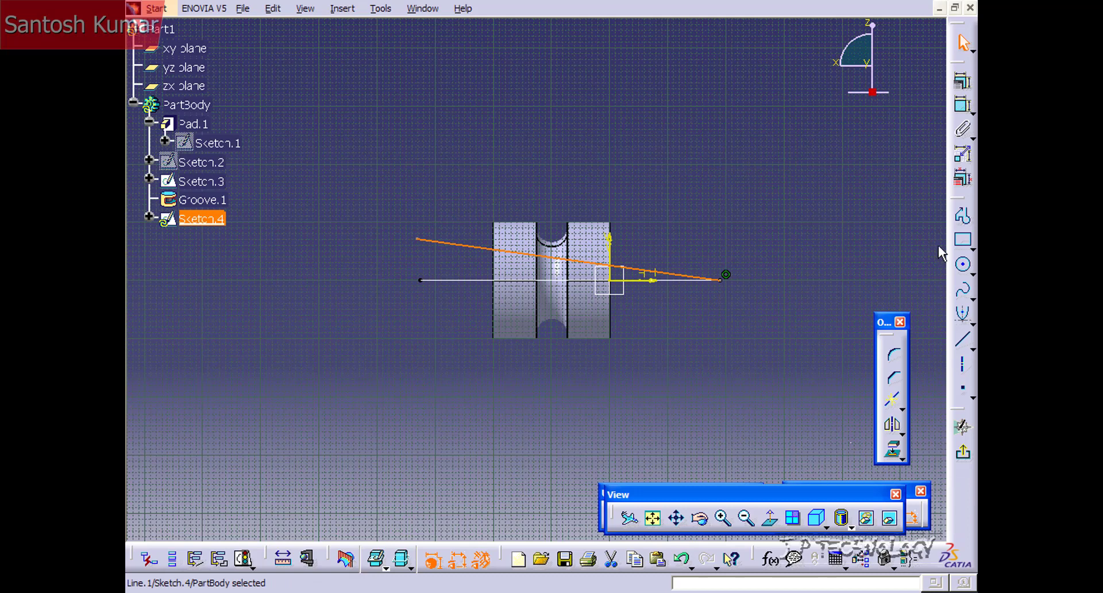
Constrain the line at 5° to the horizontal axis and exit the sketch.
{"action": "left_click", "coordinate": [963, 106]}
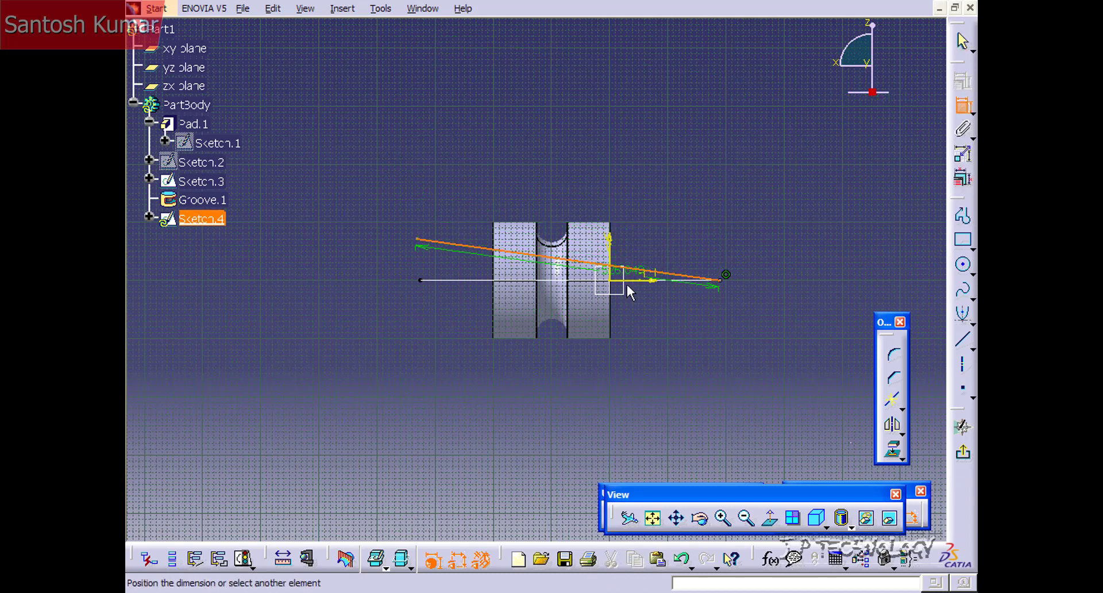
{"action": "key", "text": "ctrl+Page_Up"}
{"action": "key", "text": "ctrl+Page_Up"}
{"action": "key", "text": "ctrl+Page_Up"}
{"action": "left_click", "coordinate": [734, 282]}
{"action": "left_click", "coordinate": [349, 239]}
{"action": "double_click", "coordinate": [352, 234]}
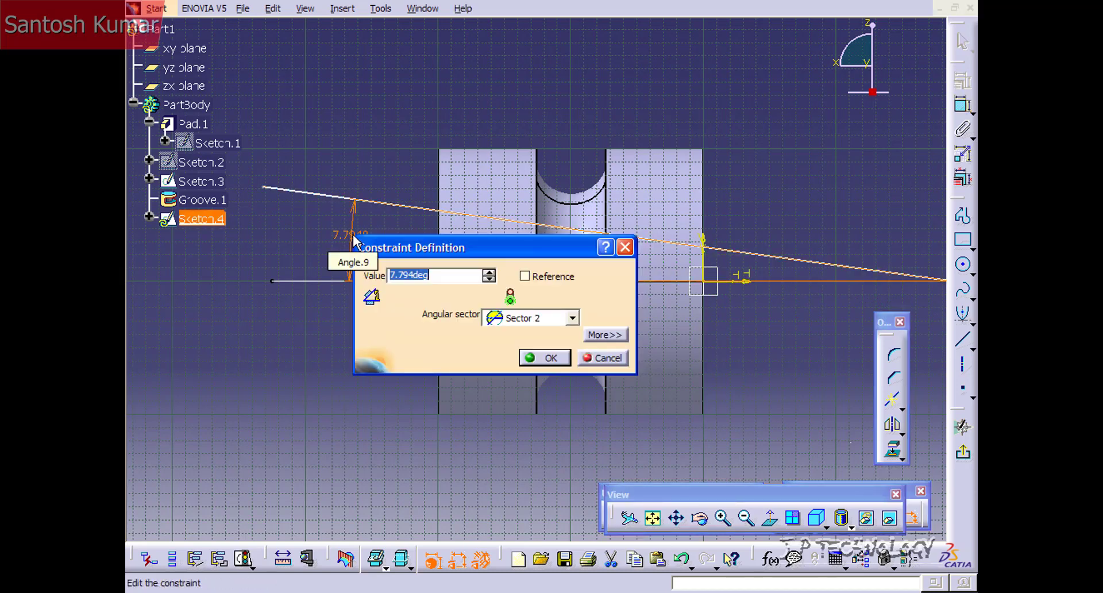
{"action": "type", "text": "5"}
{"action": "left_click", "coordinate": [551, 357]}
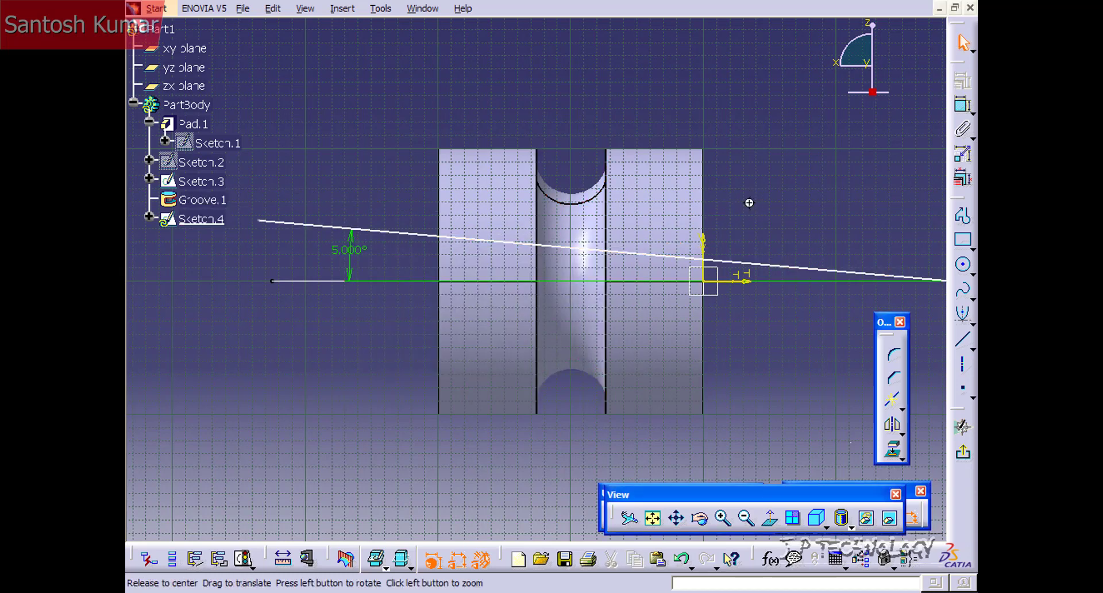
{"action": "left_click", "coordinate": [963, 452]}
{"action": "mouse_move", "coordinate": [429, 313]}
{"action": "middle_mouse_down"}
{"action": "mouse_move", "coordinate": [352, 178]}
{"action": "mouse_move", "coordinate": [399, 226]}
{"action": "mouse_move", "coordinate": [685, 298]}
{"action": "mouse_move", "coordinate": [599, 323]}
{"action": "mouse_move", "coordinate": [650, 289]}
{"action": "middle_mouse_up"}
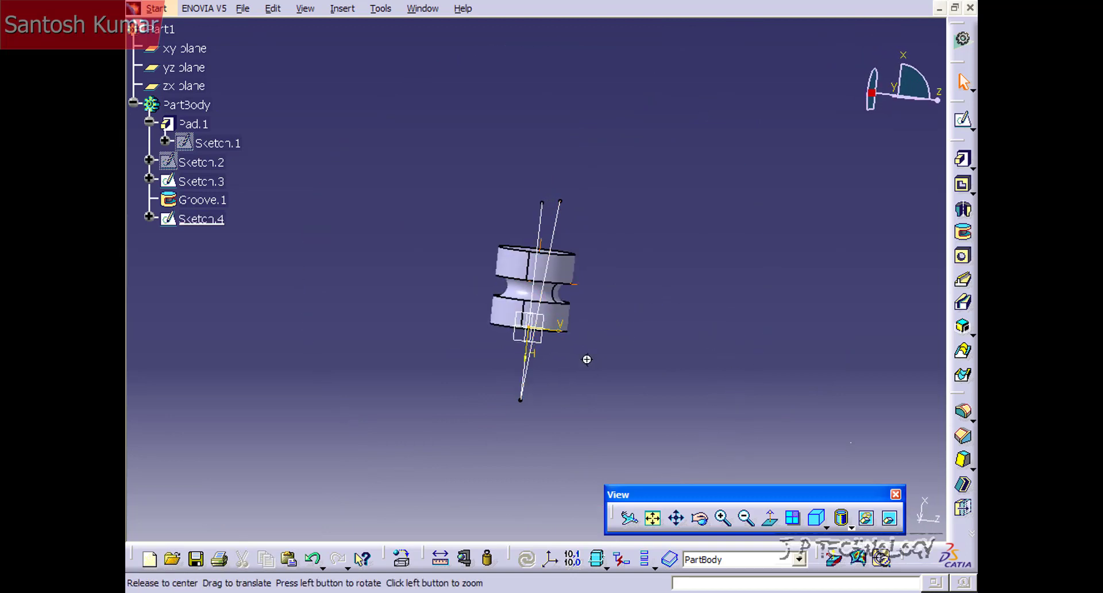
Create Groove.2 revolving the Sketch.2 circle 360° around the Sketch.4 inclined line.
{"action": "middle_click_drag", "start_coordinate": [587, 361], "coordinate": [600, 265]}
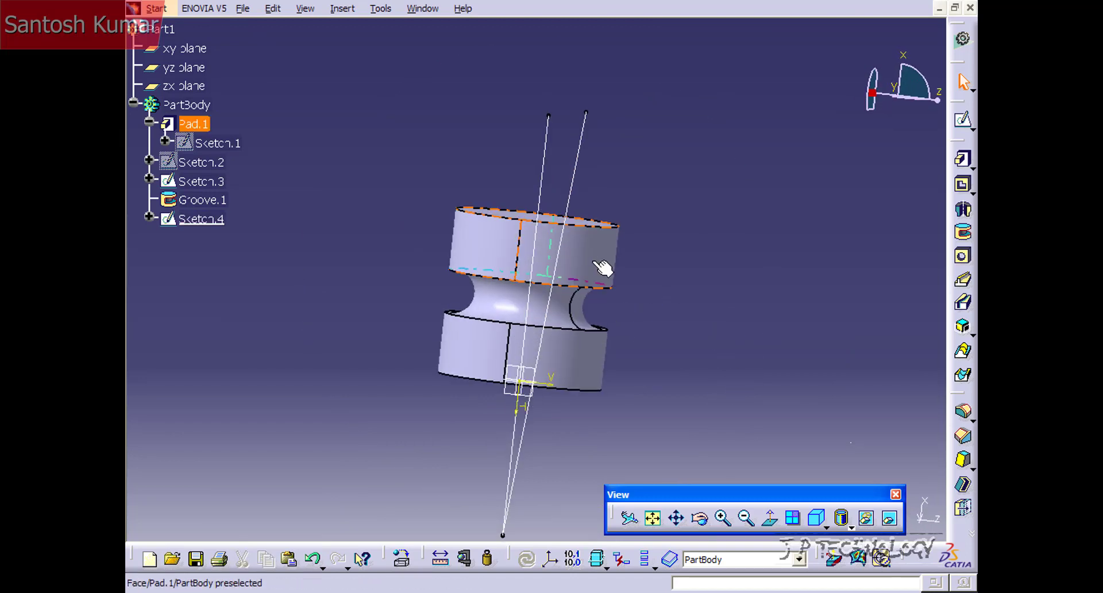
{"action": "left_click", "coordinate": [963, 232]}
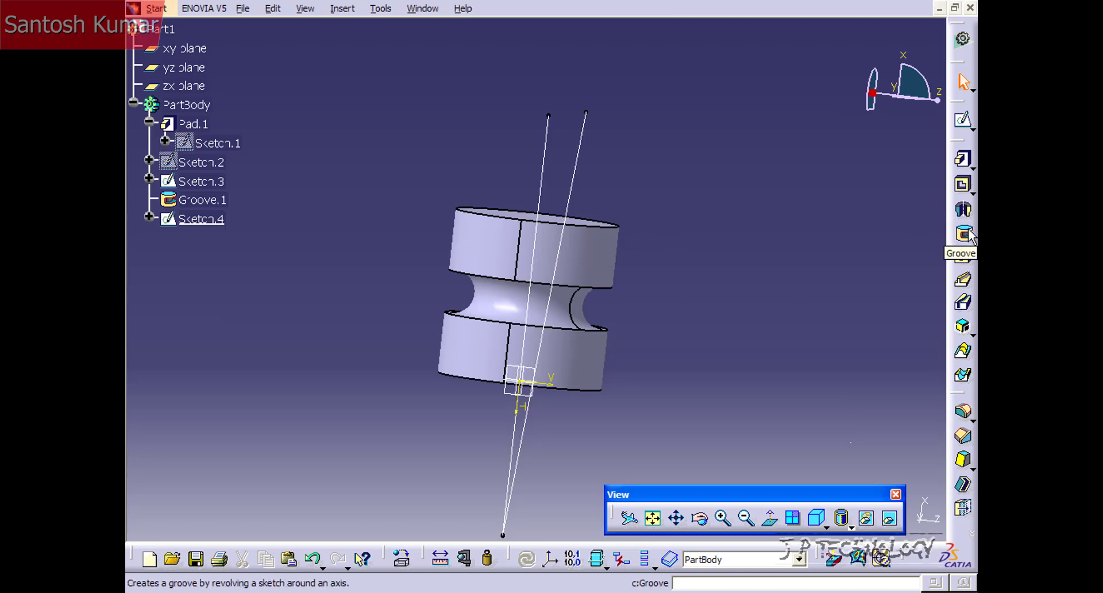
{"action": "left_click", "coordinate": [219, 166]}
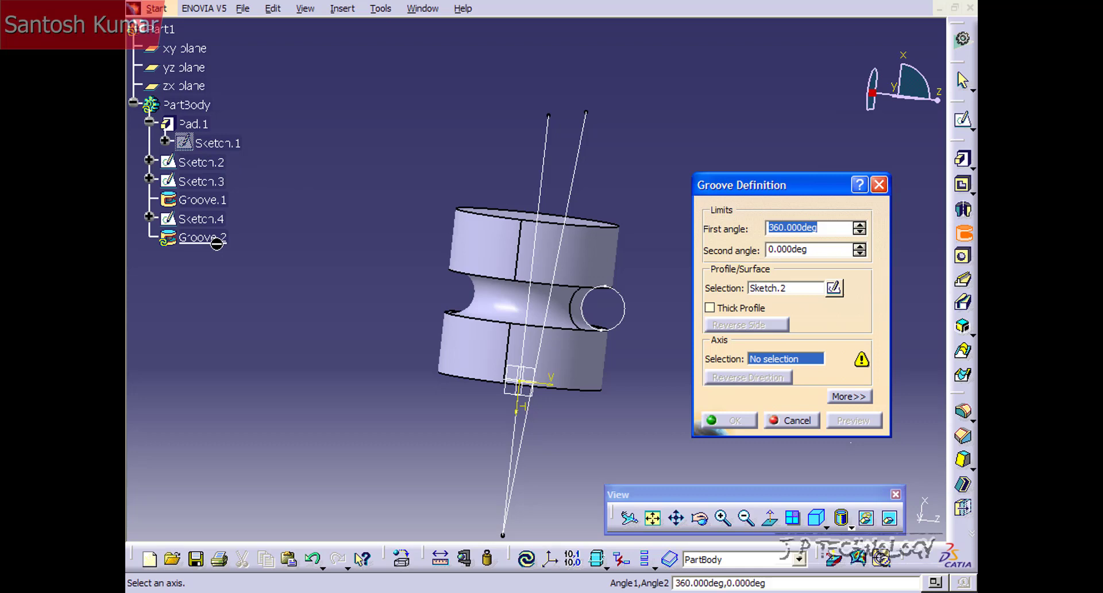
{"action": "left_click", "coordinate": [215, 221]}
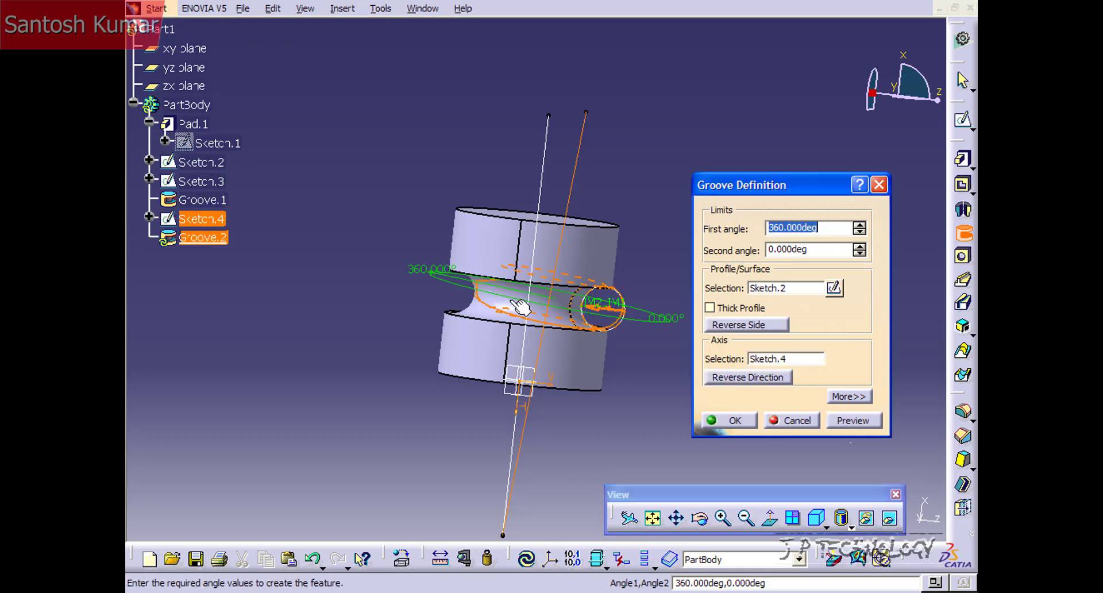
{"action": "middle_click_drag", "start_coordinate": [672, 345], "coordinate": [619, 290]}
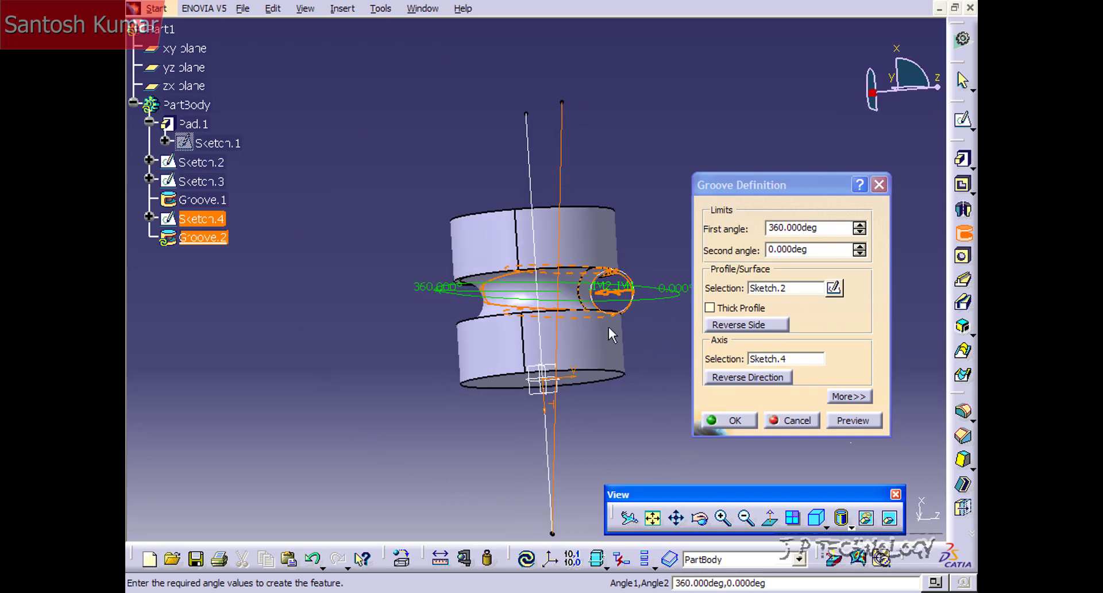
{"action": "left_click", "coordinate": [865, 422]}
{"action": "middle_click_drag", "start_coordinate": [820, 412], "coordinate": [530, 293]}
{"action": "left_click", "coordinate": [744, 425]}
{"action": "mouse_move", "coordinate": [724, 322]}
{"action": "middle_mouse_down"}
{"action": "mouse_move", "coordinate": [689, 278]}
{"action": "mouse_move", "coordinate": [557, 244]}
{"action": "mouse_move", "coordinate": [451, 332]}
{"action": "mouse_move", "coordinate": [534, 270]}
{"action": "mouse_move", "coordinate": [540, 149]}
{"action": "mouse_move", "coordinate": [602, 222]}
{"action": "mouse_move", "coordinate": [719, 225]}
{"action": "mouse_move", "coordinate": [591, 217]}
{"action": "mouse_move", "coordinate": [630, 254]}
{"action": "middle_mouse_up"}
{"action": "double_click", "coordinate": [576, 176]}
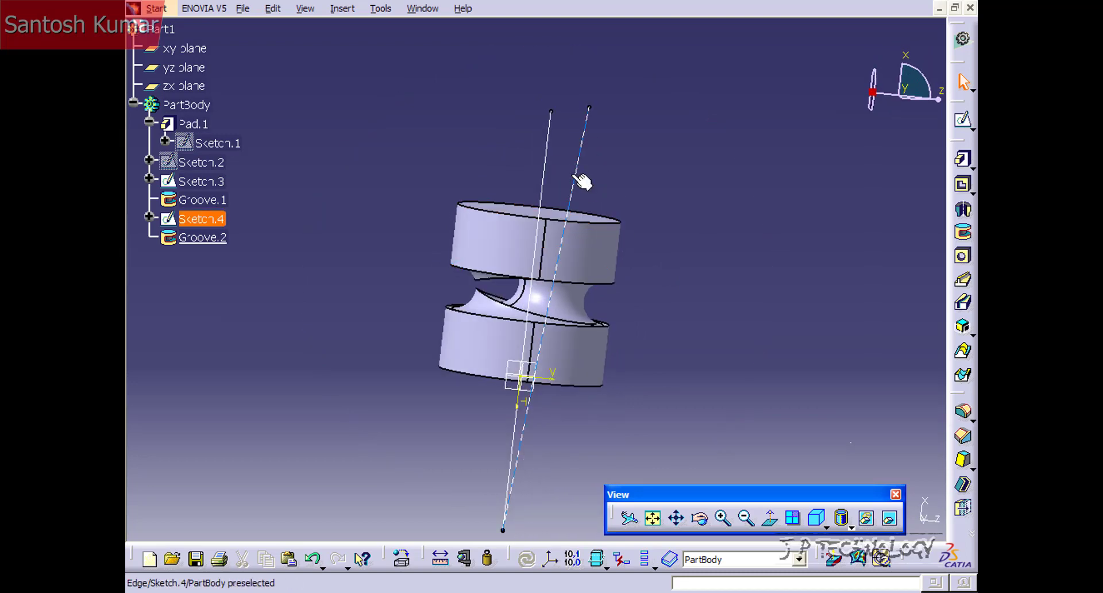
Change the Sketch.4 axis angle from 5° to 10° and exit the sketch.
{"action": "double_click", "coordinate": [414, 263]}
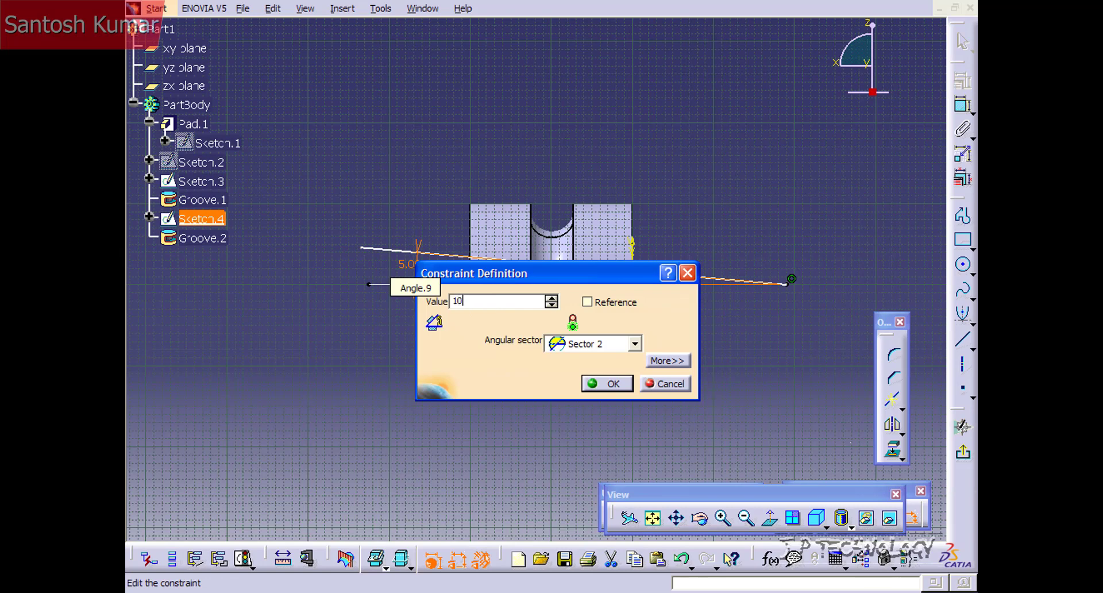
{"action": "left_click", "coordinate": [603, 383]}
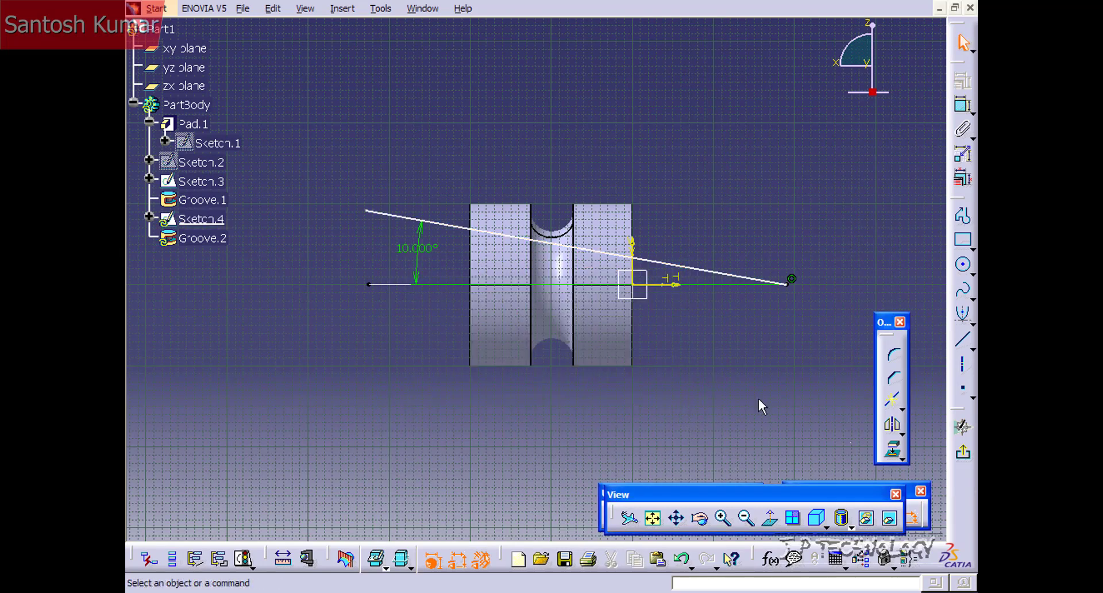
{"action": "left_click", "coordinate": [964, 456]}
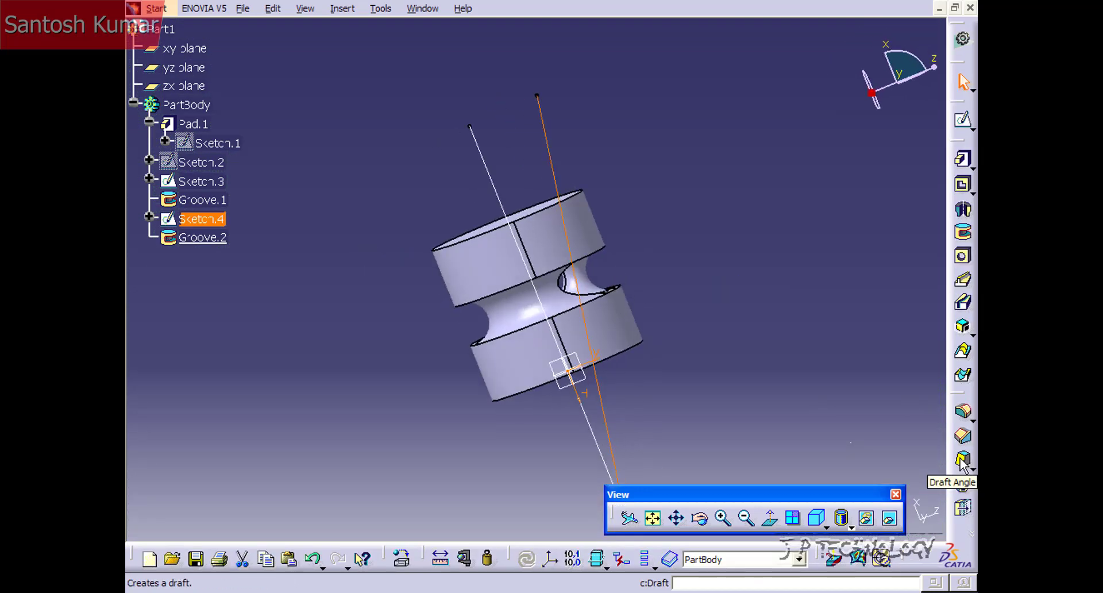
{"action": "middle_click_drag", "start_coordinate": [665, 276], "coordinate": [685, 308]}
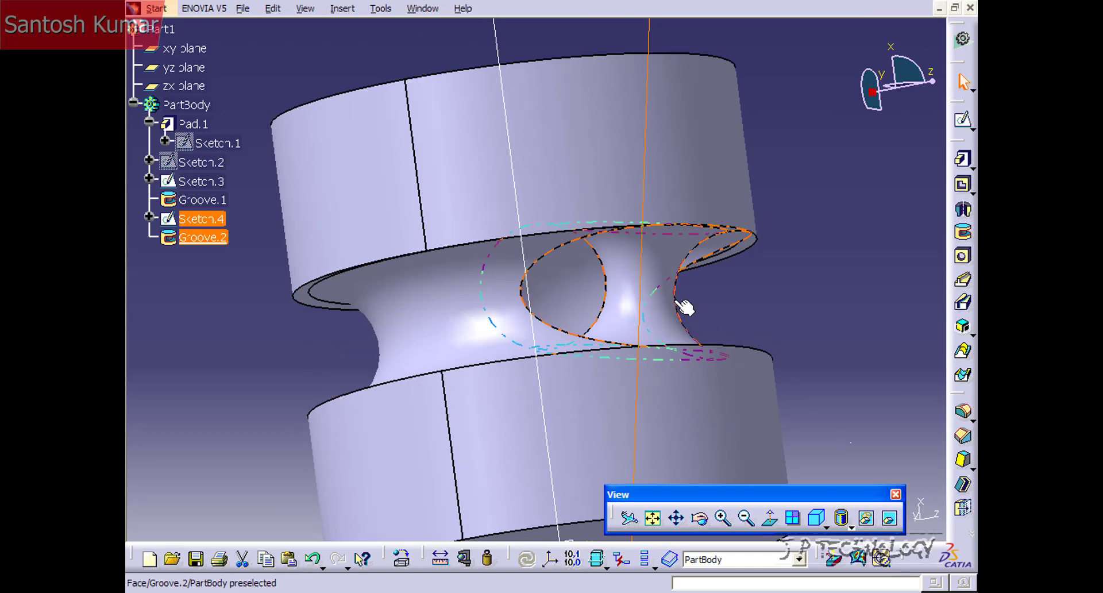
{"action": "middle_click_drag", "start_coordinate": [726, 288], "coordinate": [706, 379]}
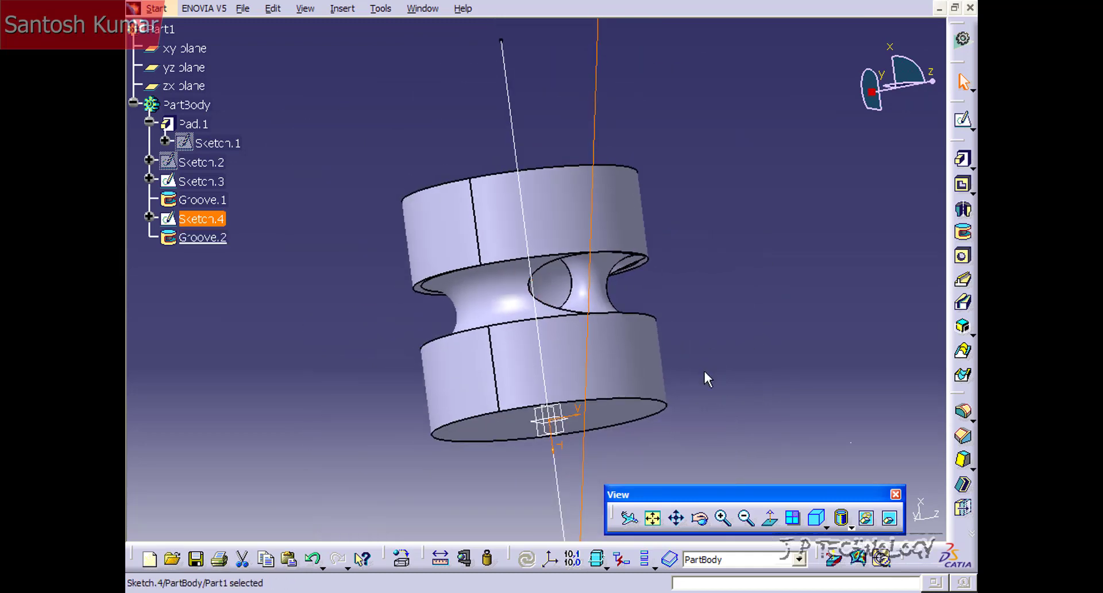